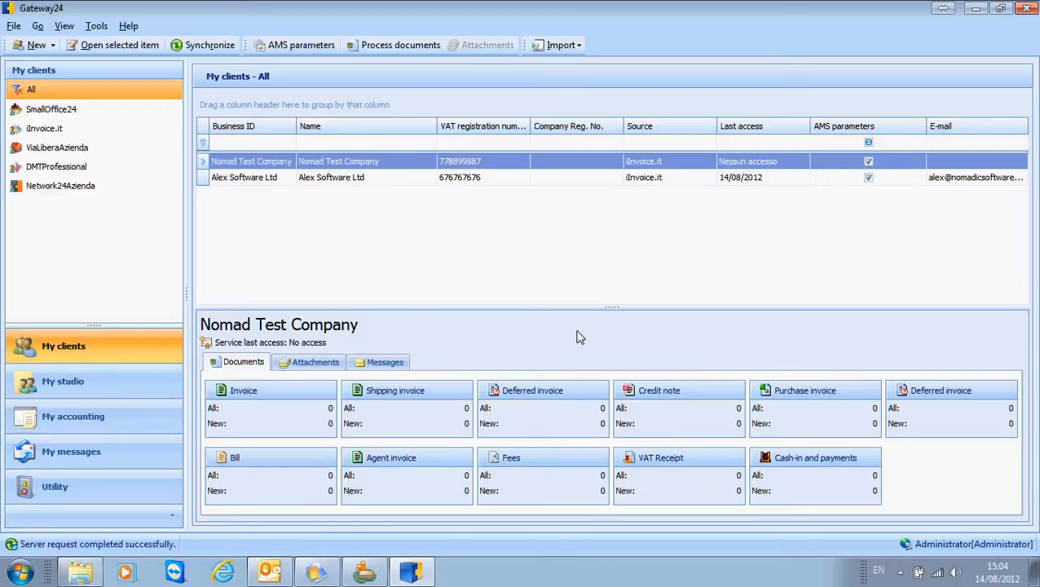
# Step: Open the Businesses accounting table, and launch the Gateway24 export add-on in Sage 50 Accounts
pyautogui.click(118, 428)
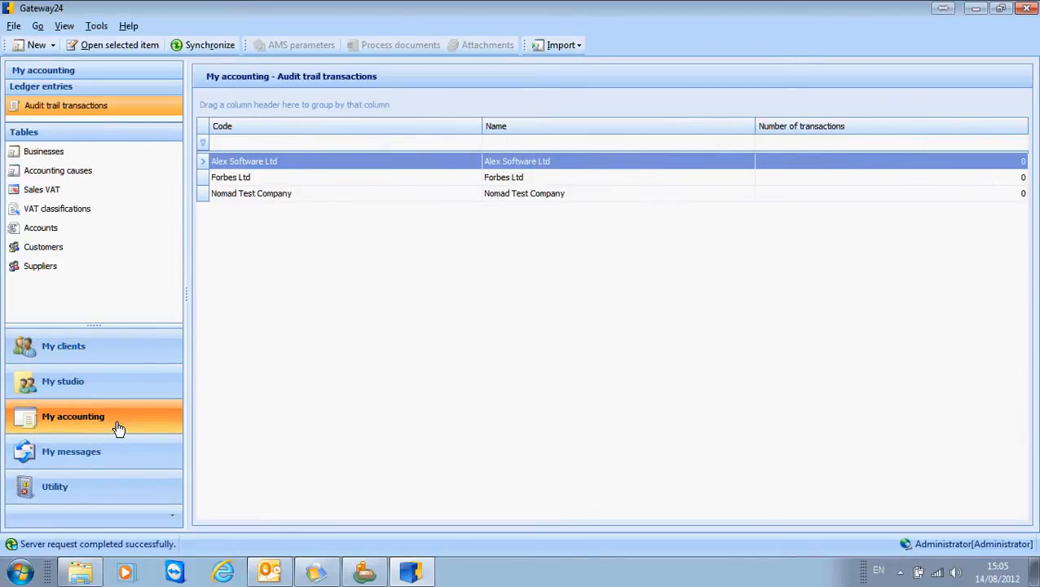
pyautogui.click(75, 155)
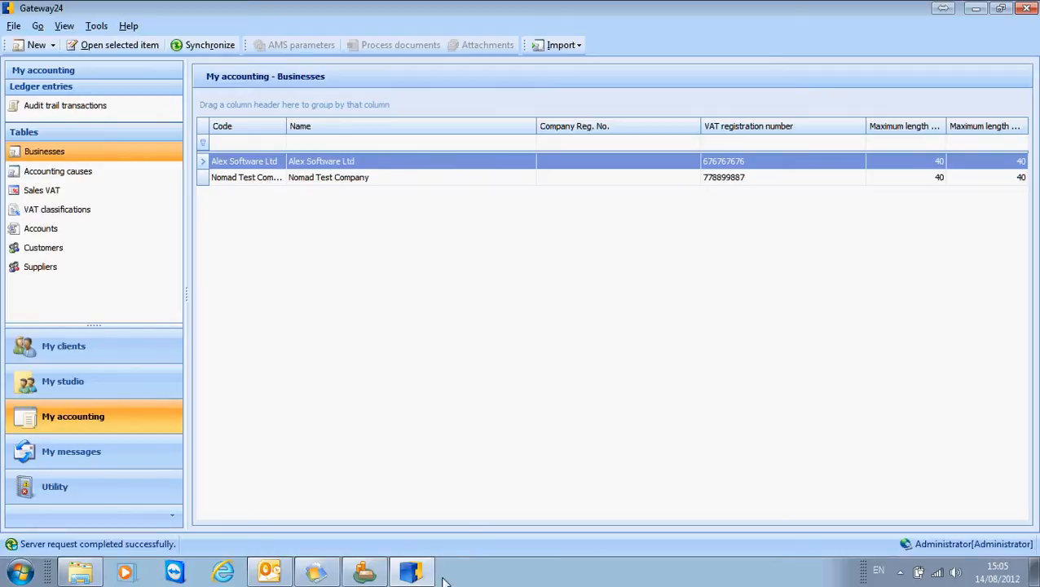
pyautogui.click(364, 577)
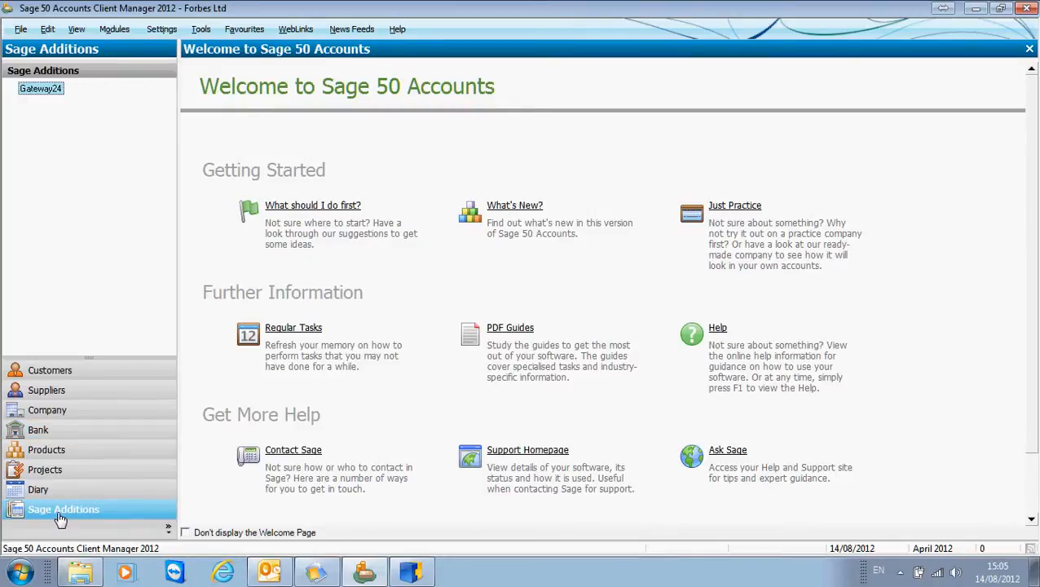
pyautogui.doubleClick(54, 93)
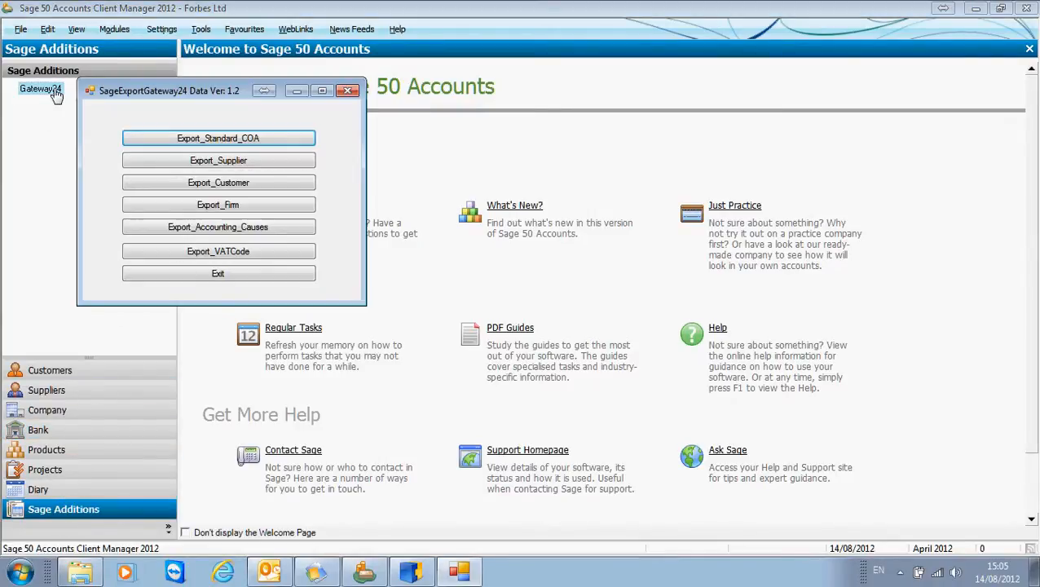
# Step: Export the firm data of Forbes Ltd, logging on as manager and removing the user already in use, and exit the export tool
pyautogui.click(255, 207)
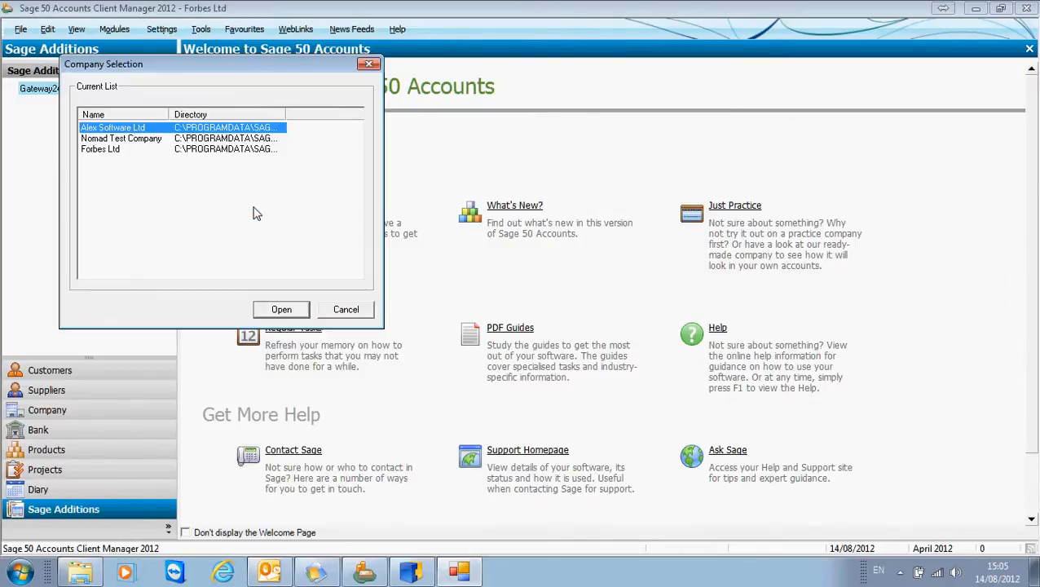
pyautogui.click(99, 150)
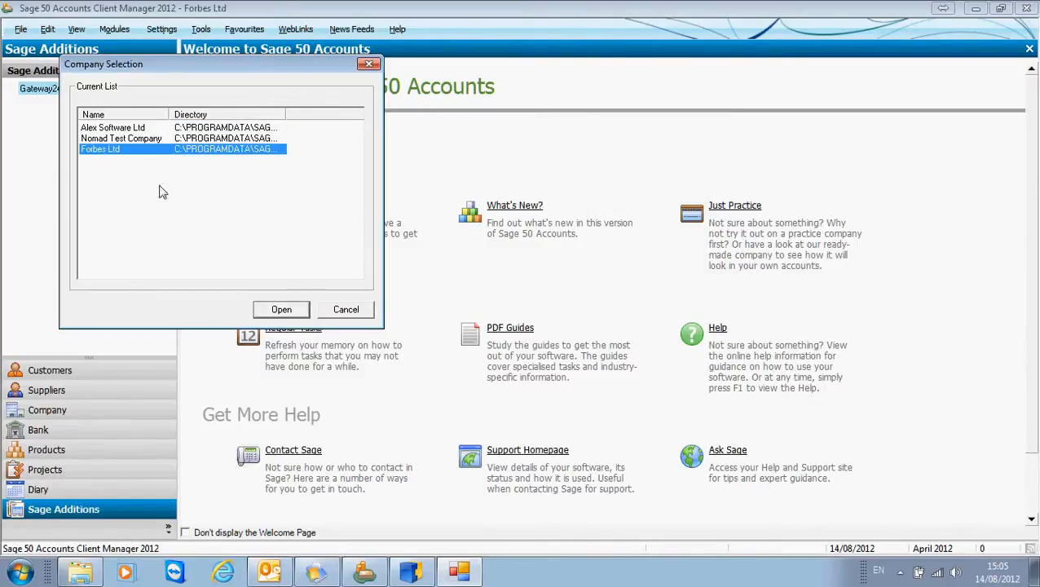
pyautogui.click(291, 313)
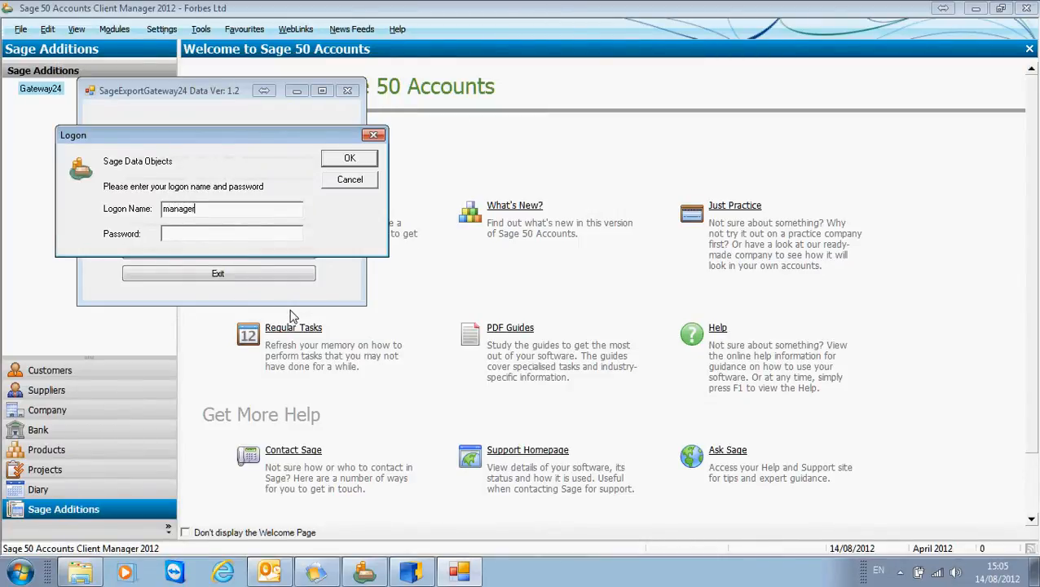
pyautogui.click(348, 160)
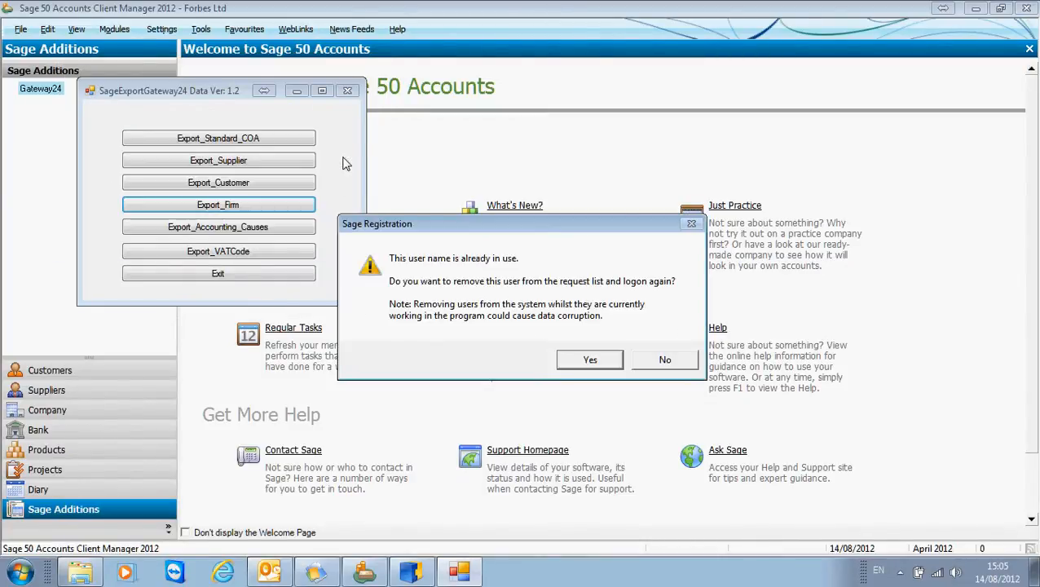
pyautogui.click(602, 361)
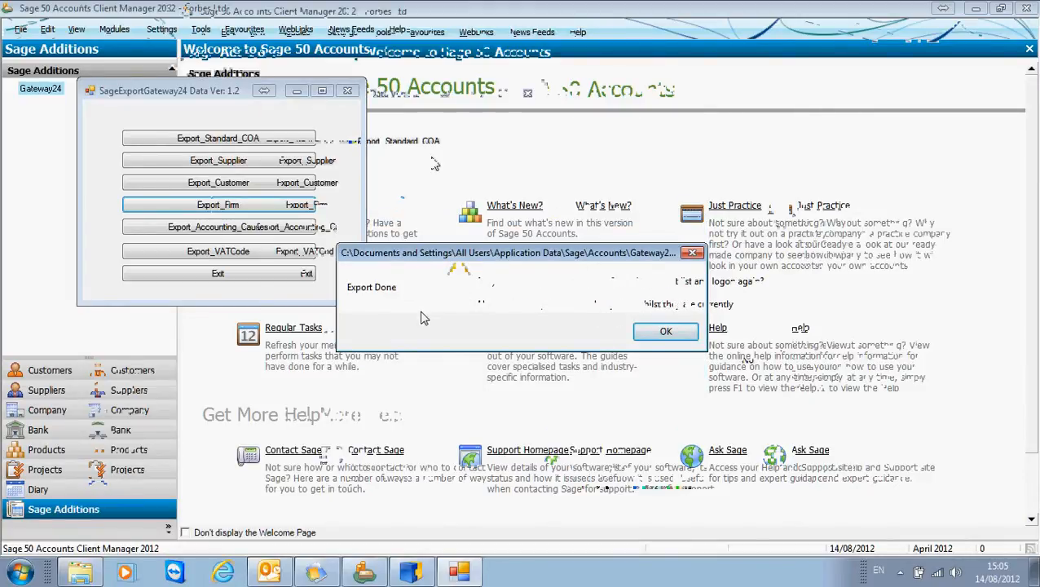
pyautogui.click(666, 332)
pyautogui.click(297, 276)
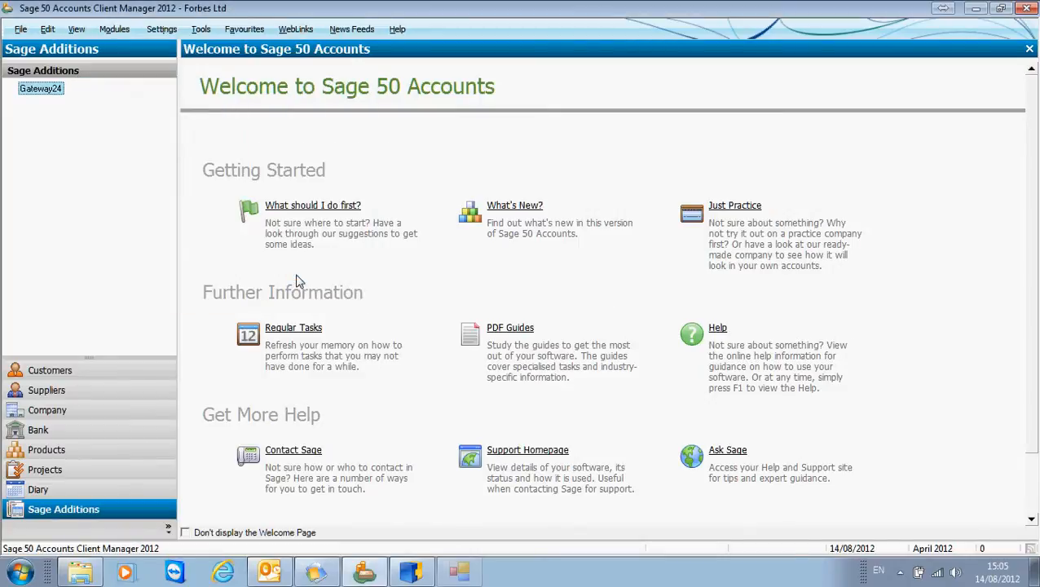
# Step: Switch to Gateway24 and import businesses from the Import_Firm CSV file with iInvoice.it as source application
pyautogui.click(411, 572)
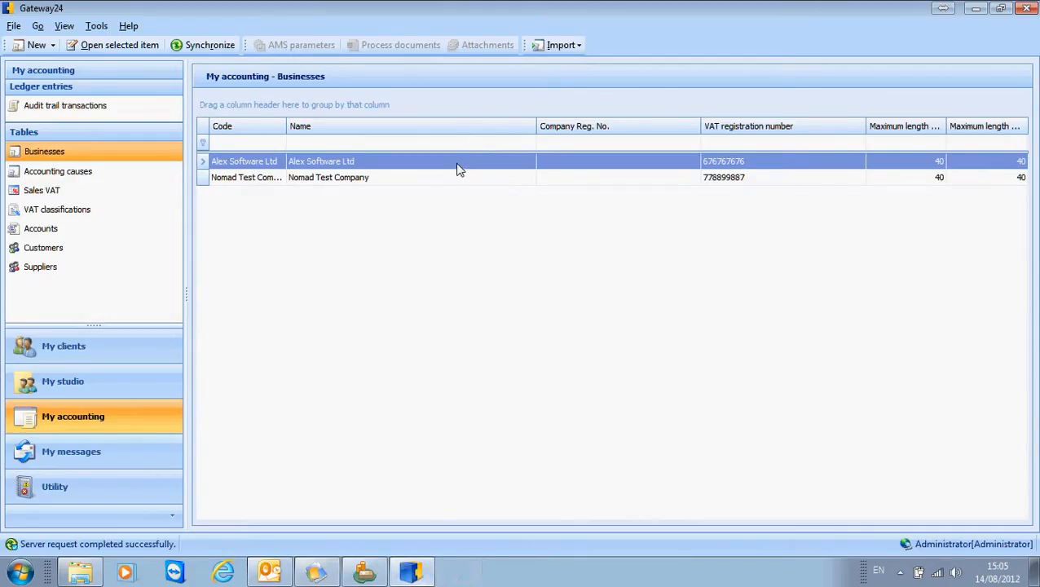
pyautogui.click(580, 45)
pyautogui.moveTo(592, 72)
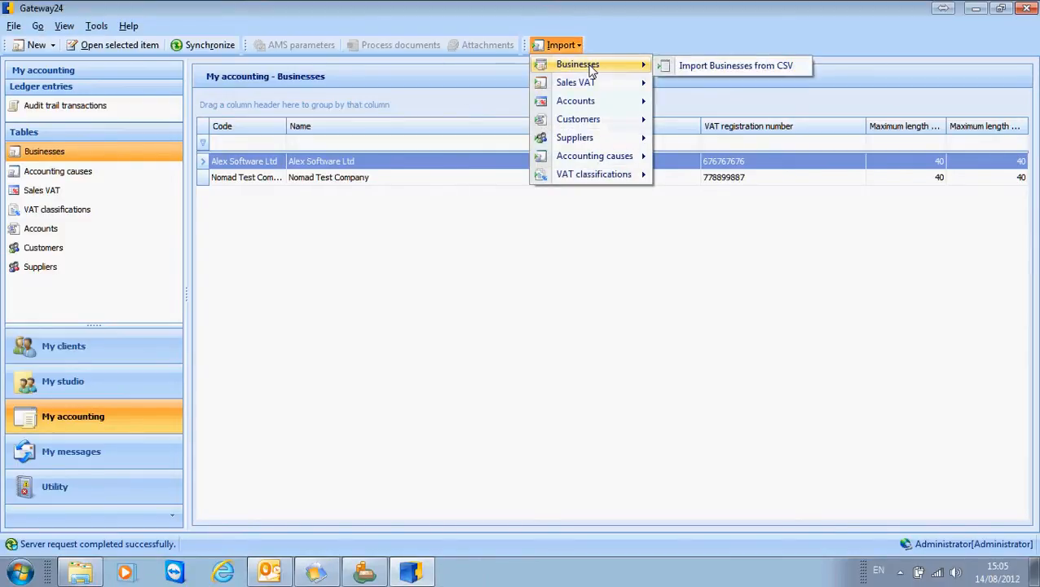
pyautogui.click(685, 66)
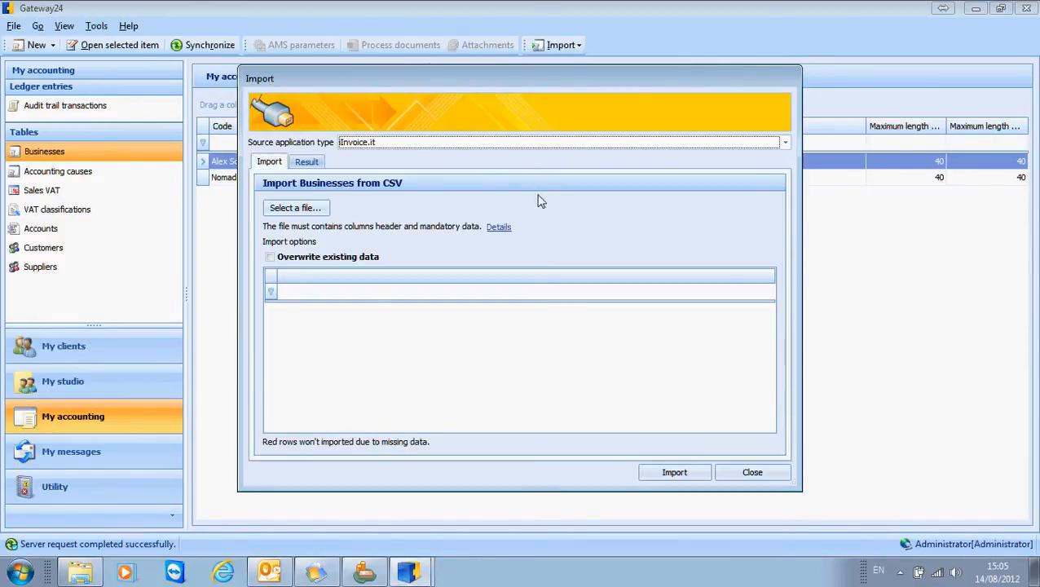
pyautogui.click(311, 207)
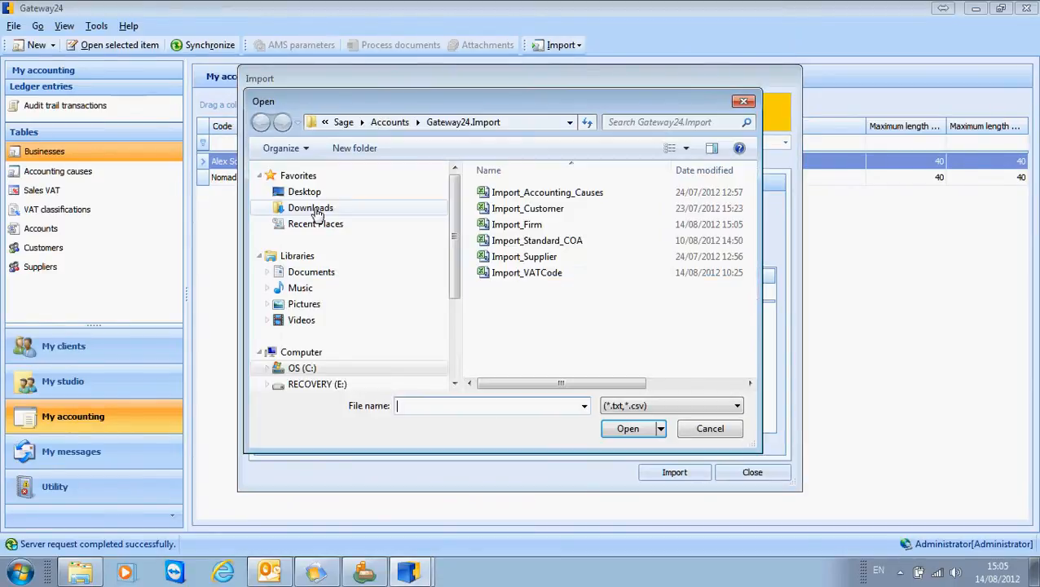
pyautogui.click(516, 224)
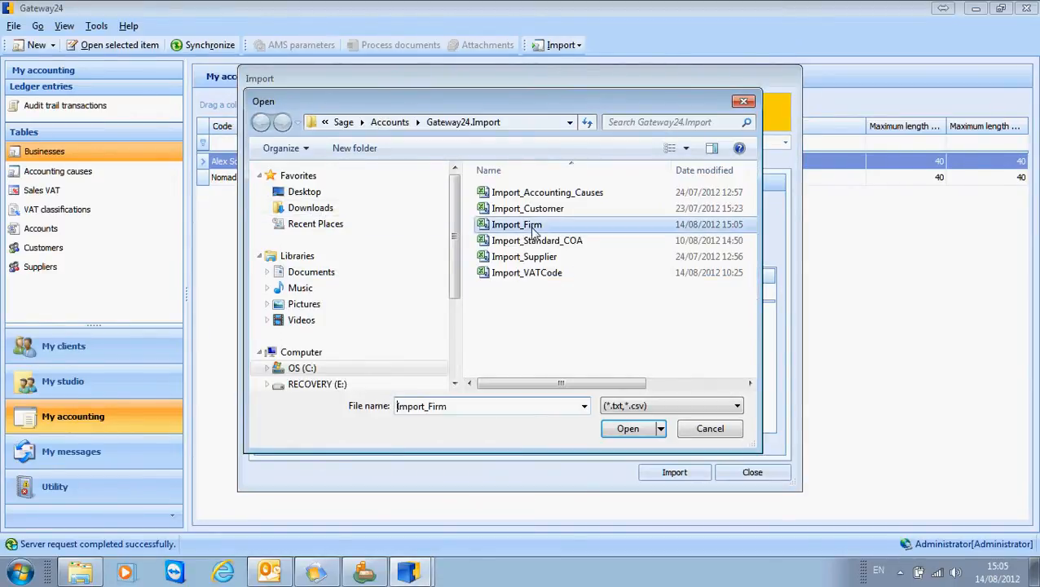
pyautogui.click(633, 438)
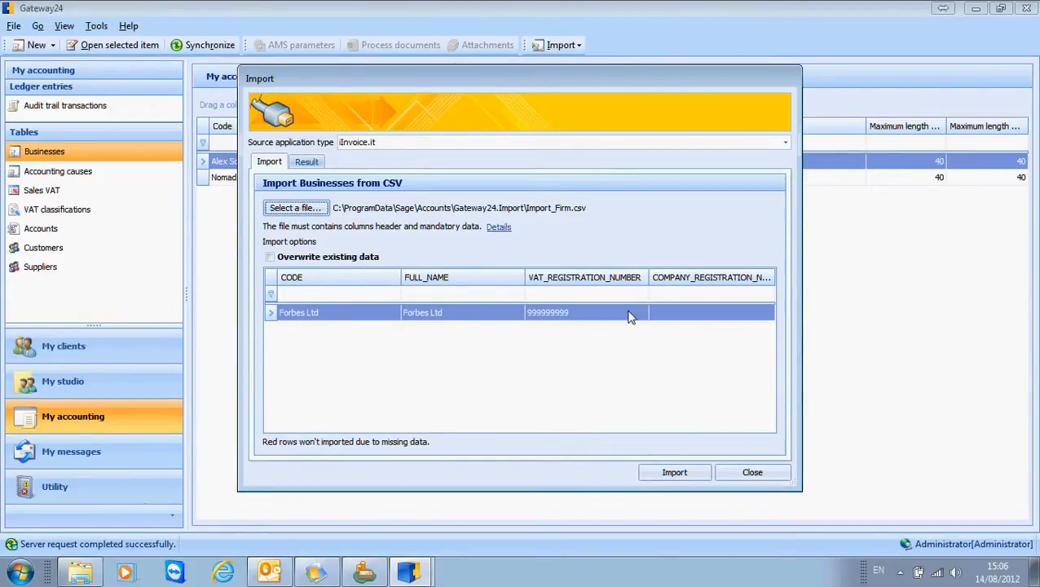
pyautogui.click(662, 475)
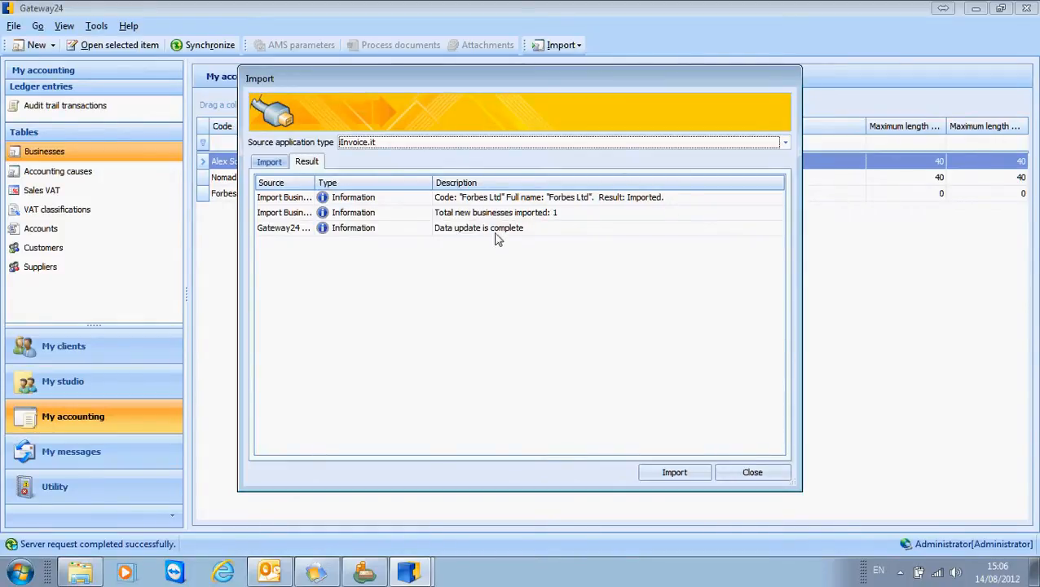
pyautogui.click(747, 475)
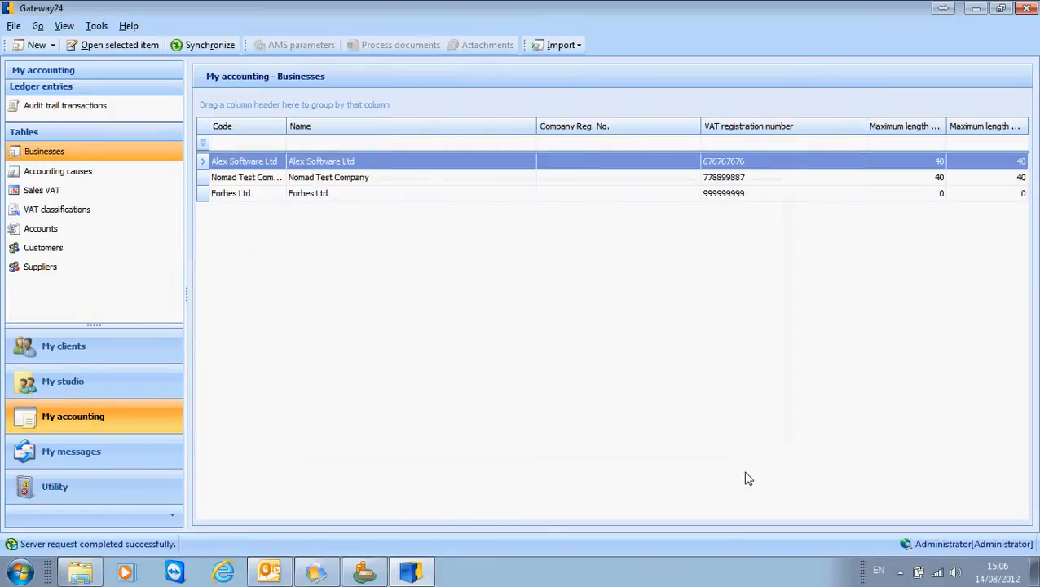
# Step: Open the Forbes Ltd business record and check its code and name against the company name in Sage 50 Accounts
pyautogui.click(229, 199)
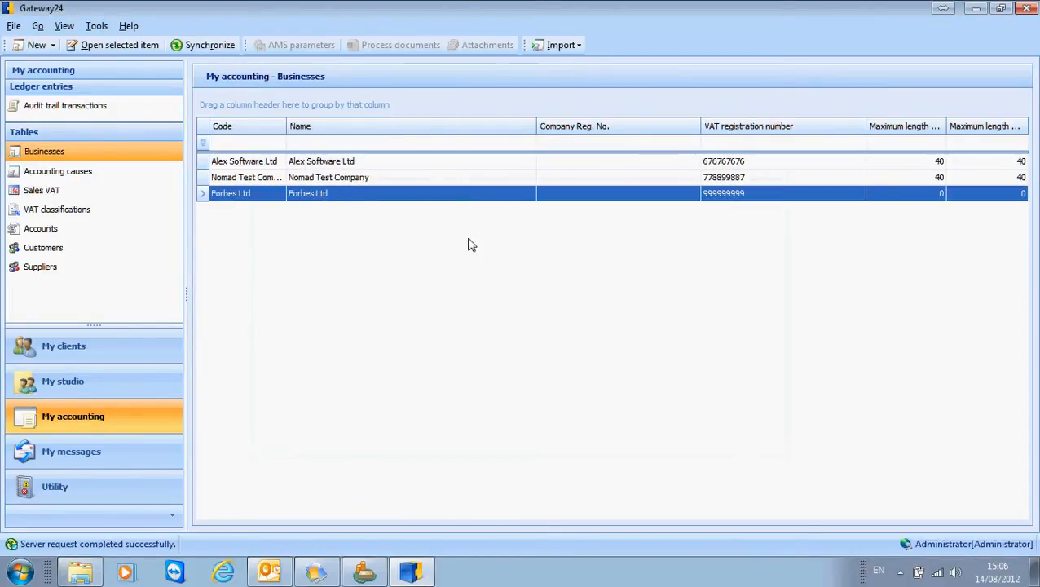
pyautogui.doubleClick(255, 198)
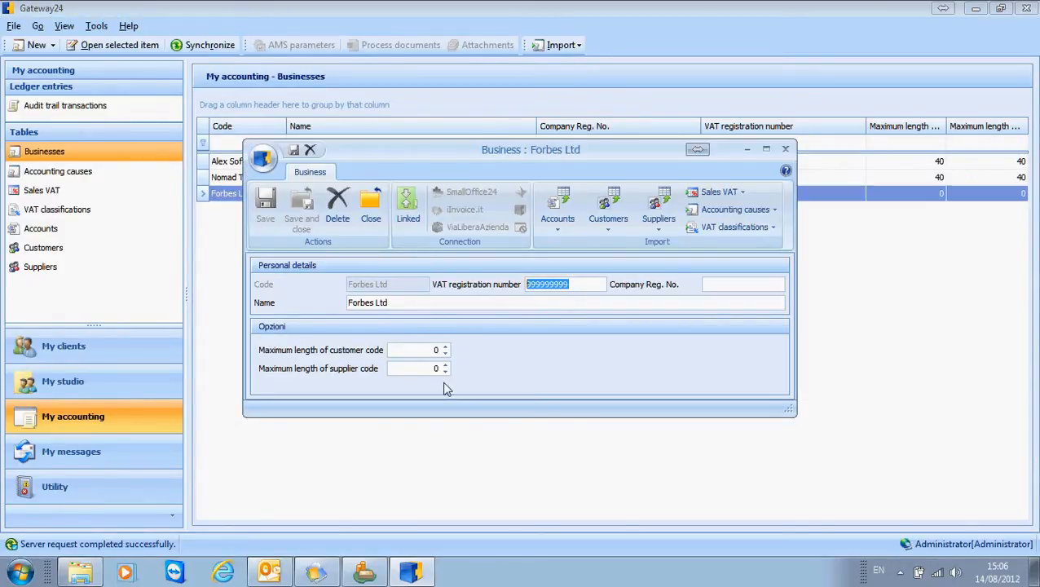
pyautogui.click(408, 307)
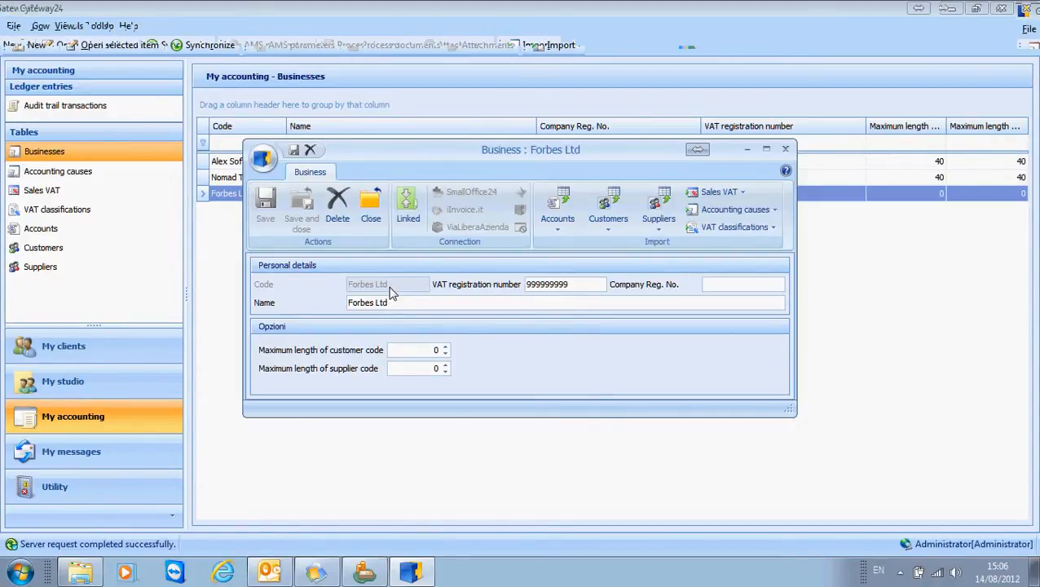
pyautogui.moveTo(364, 572)
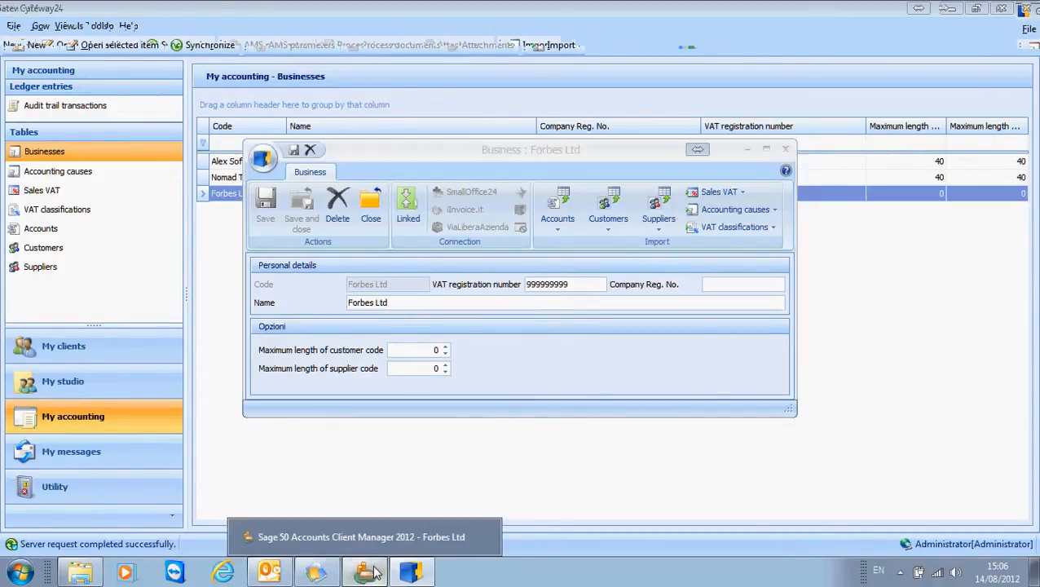
pyautogui.click(383, 546)
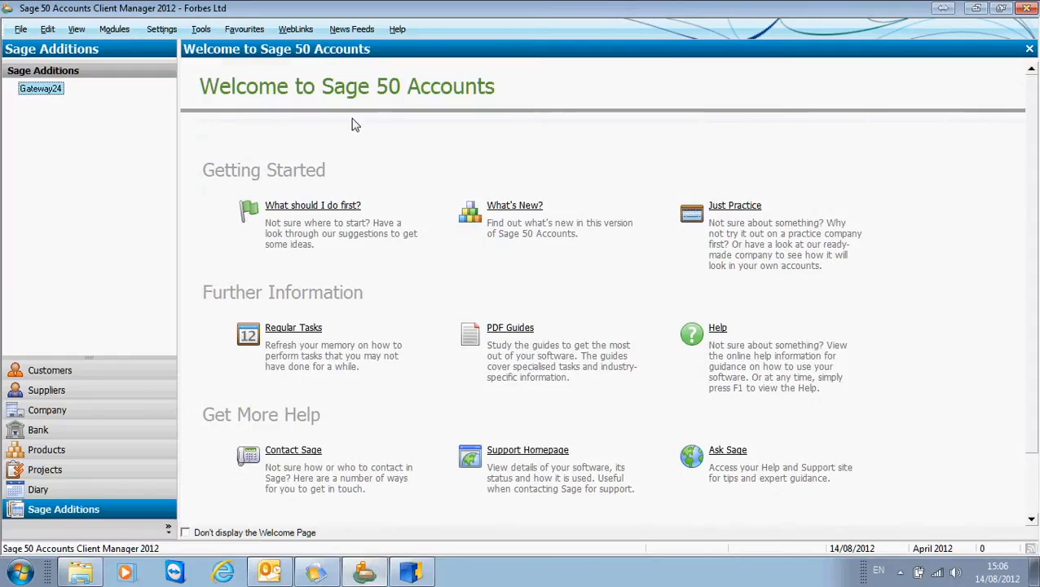
pyautogui.click(411, 572)
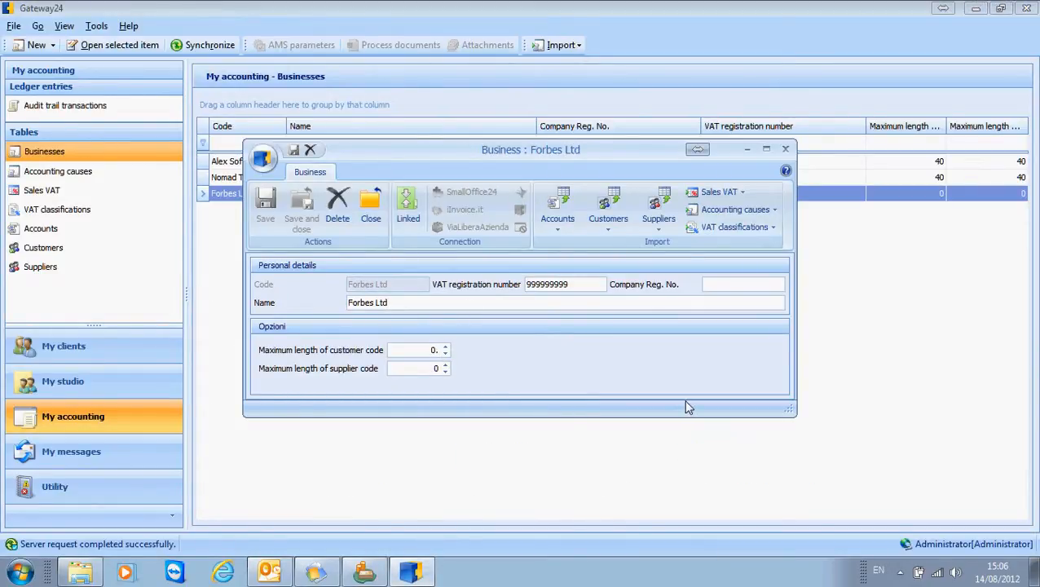
# Step: Set the maximum lengths of the customer code and supplier code to 40 for Forbes Ltd, and save the record
pyautogui.press('BackSpace')
pyautogui.write('40')
pyautogui.click(432, 368)
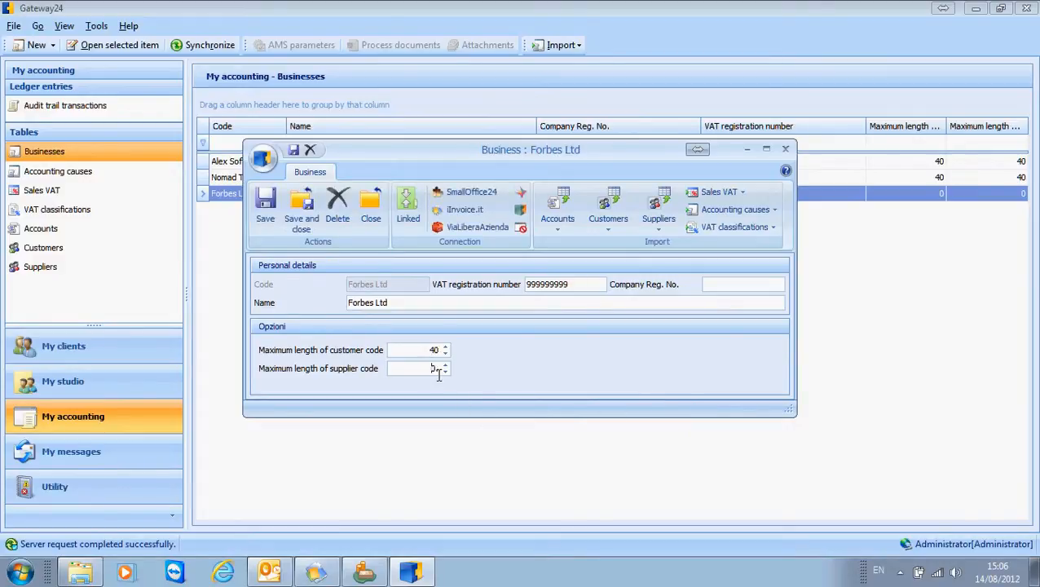
pyautogui.press('BackSpace')
pyautogui.write('40')
pyautogui.press('Tab')
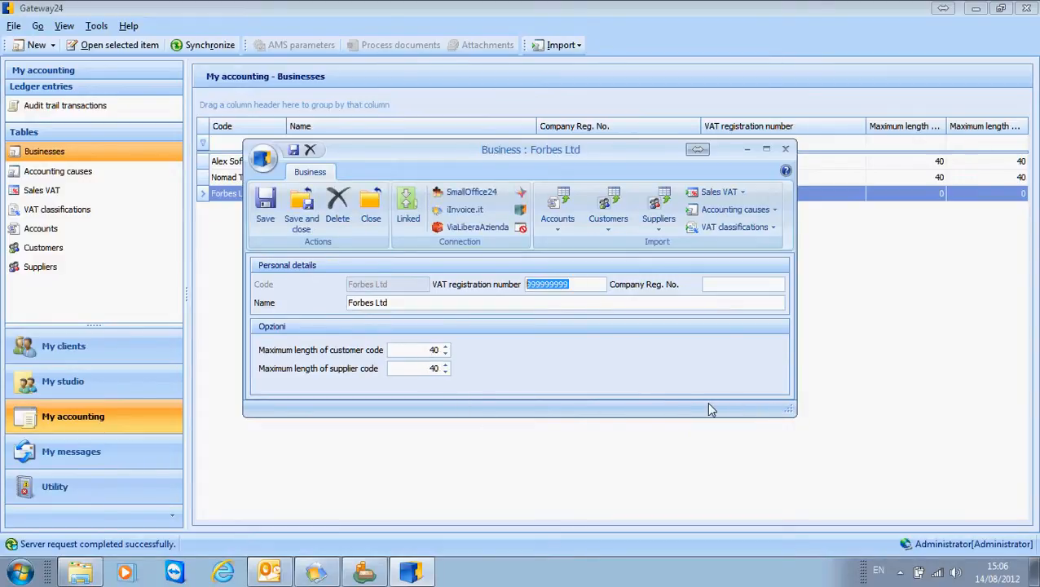
pyautogui.click(302, 217)
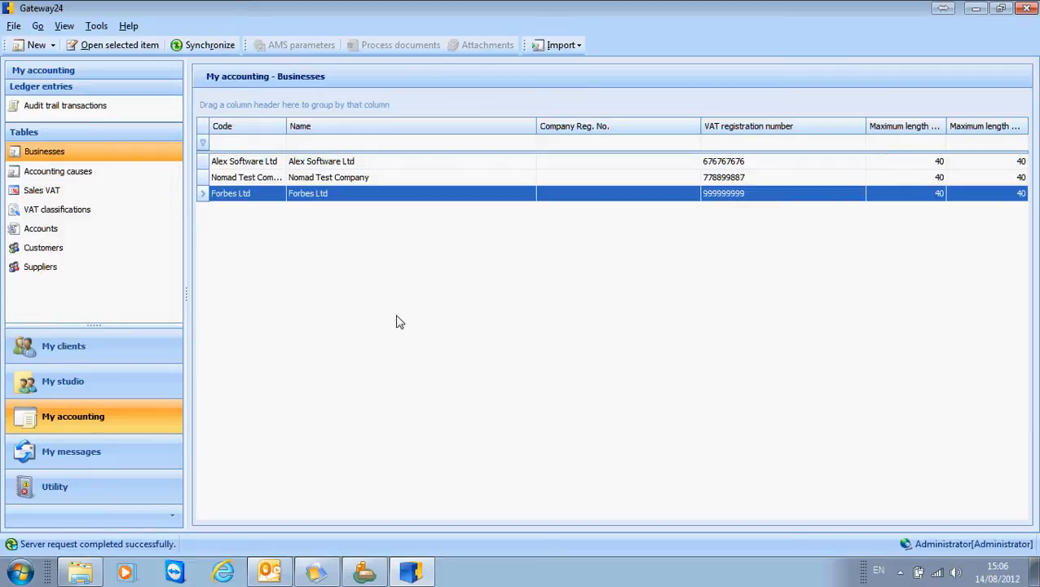
# Step: Create a studio client with source application type iInvoice.it and AMS destination business Forbes Ltd, and save it
pyautogui.click(102, 389)
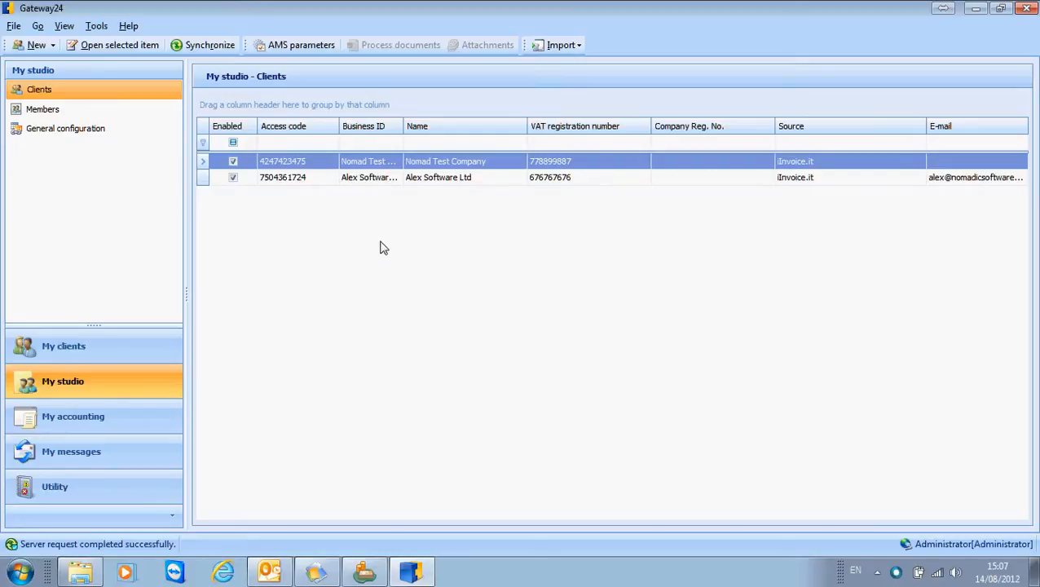
pyautogui.click(53, 46)
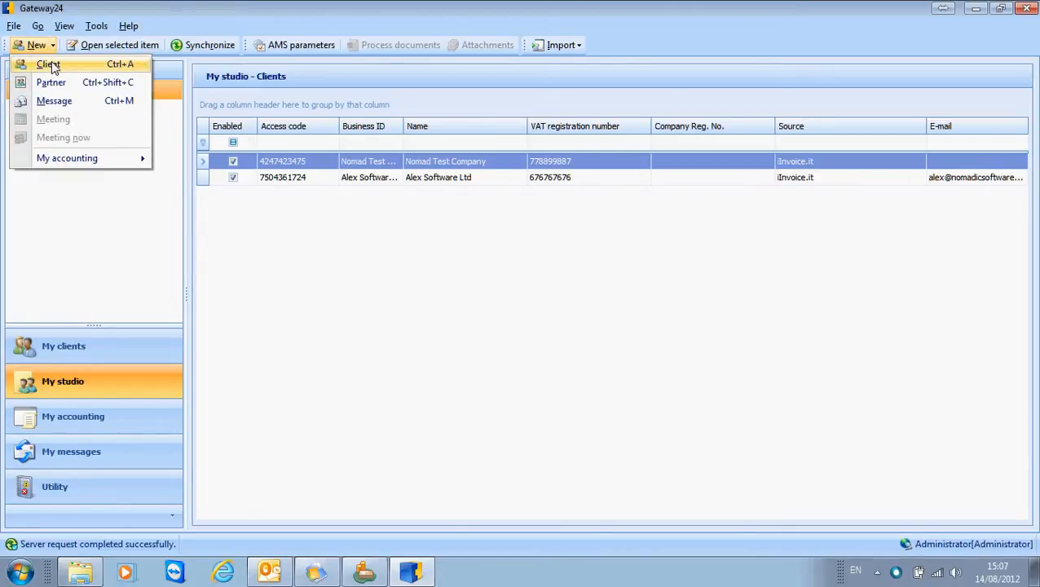
pyautogui.click(49, 64)
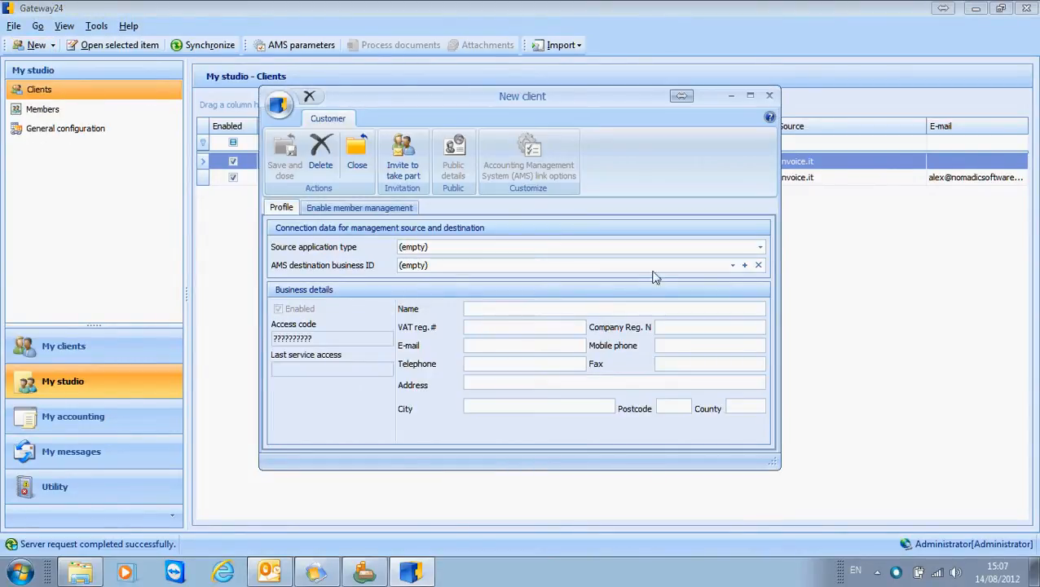
pyautogui.click(760, 247)
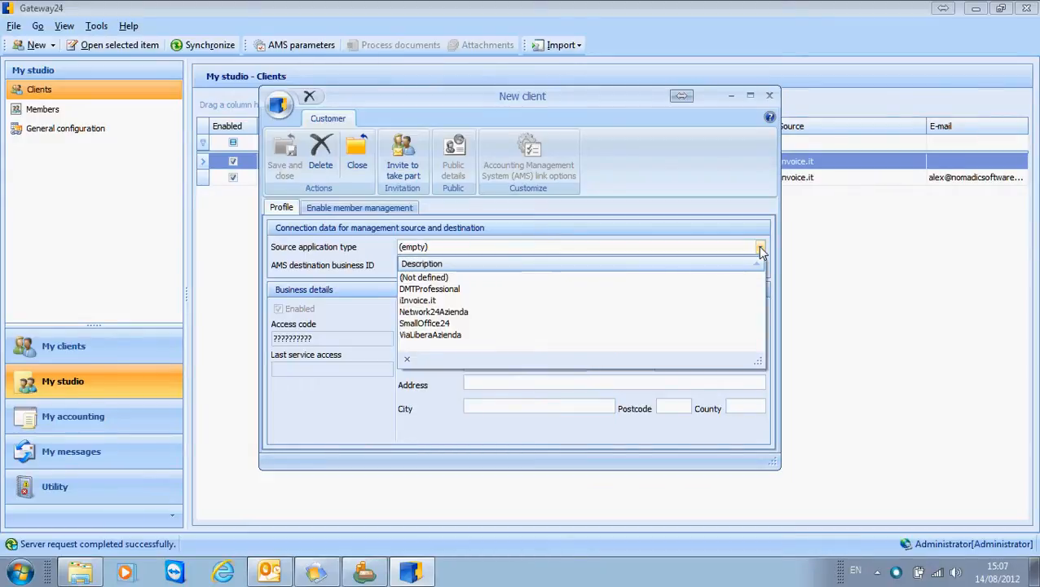
pyautogui.click(441, 304)
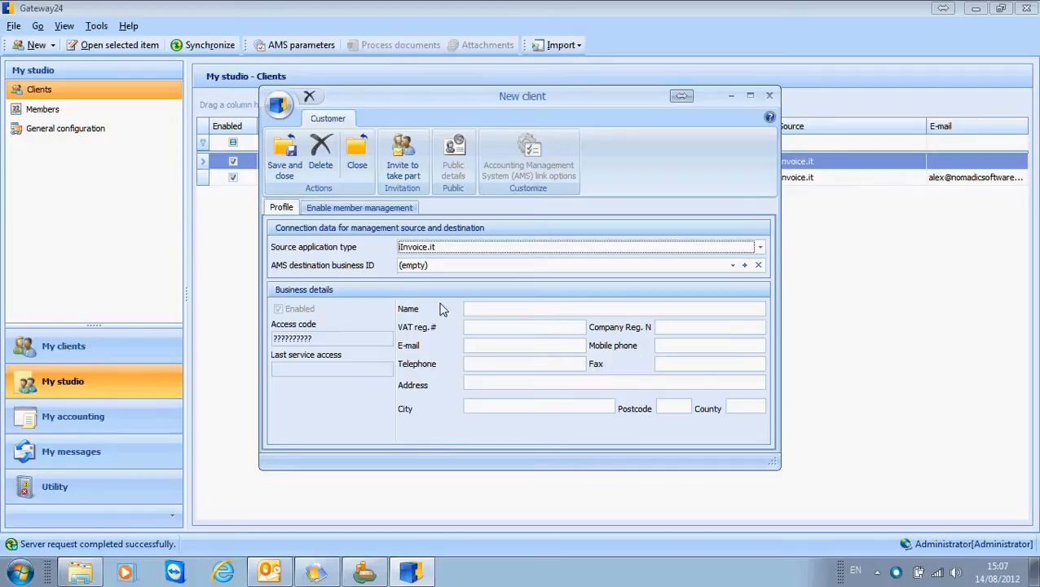
pyautogui.click(733, 267)
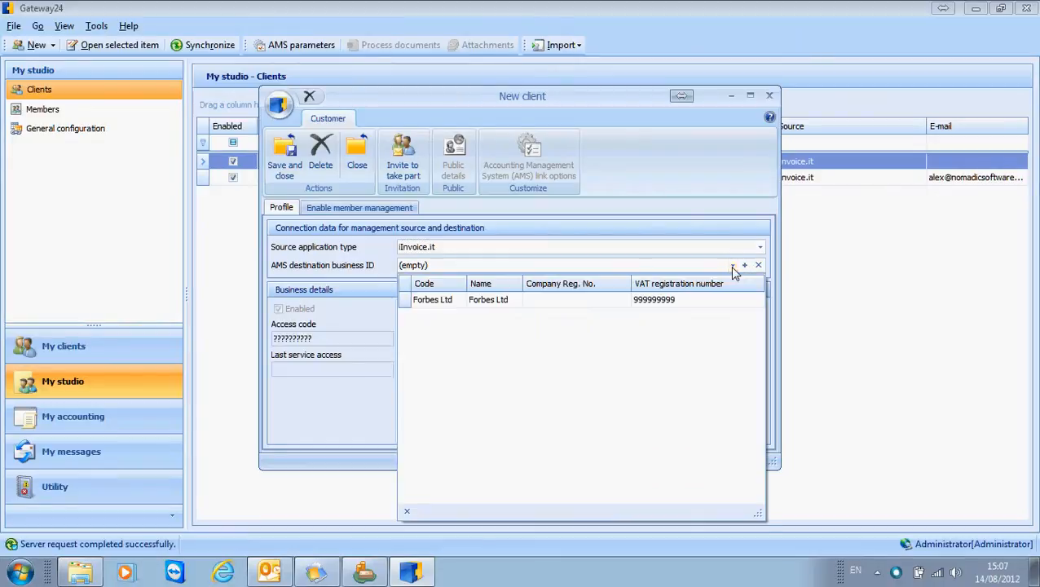
pyautogui.click(459, 304)
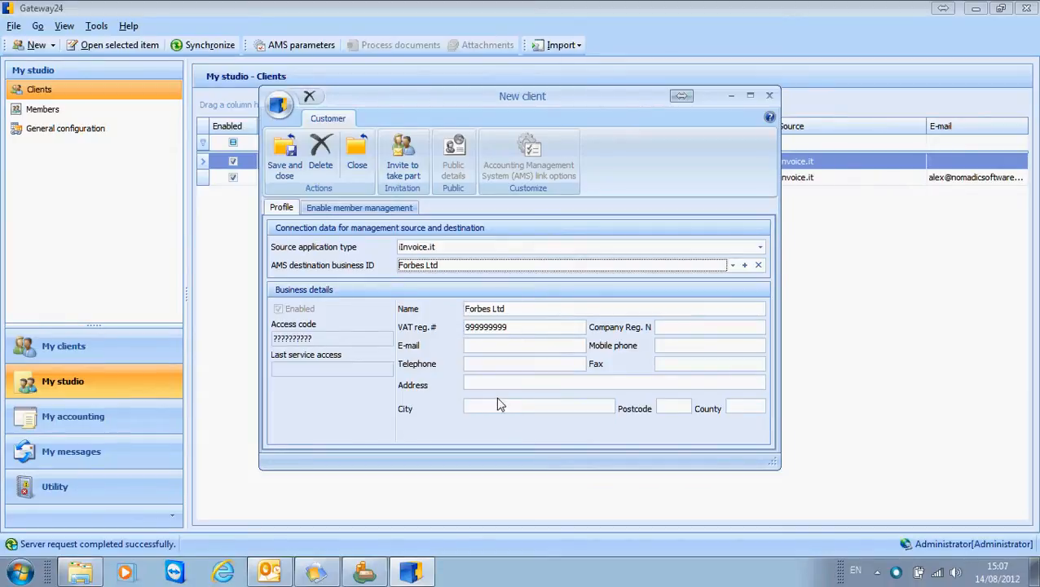
pyautogui.click(285, 161)
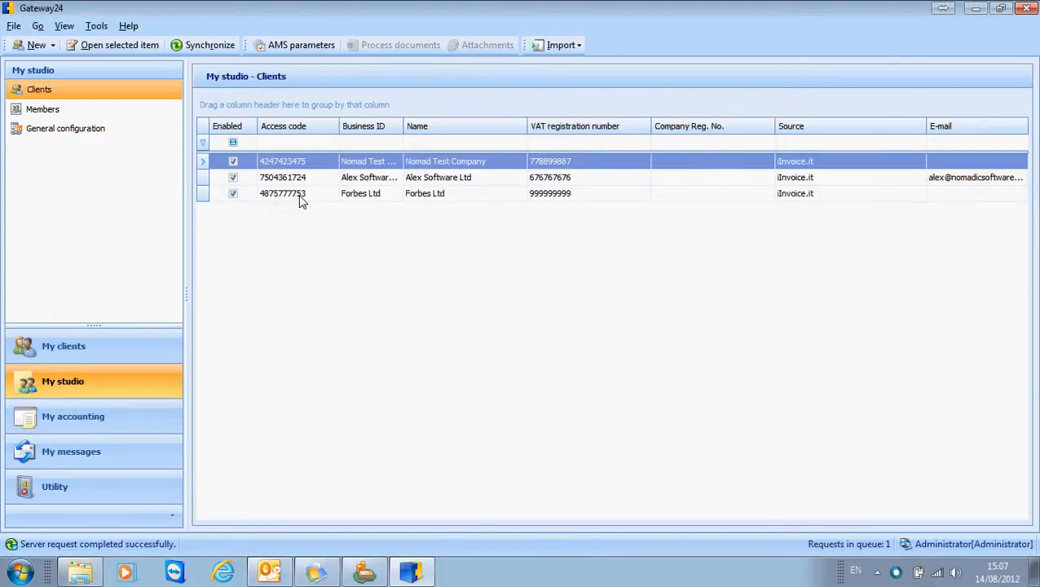
# Step: Check the Forbes Ltd client entry and the iInvoice.it connection in its business record
pyautogui.click(299, 197)
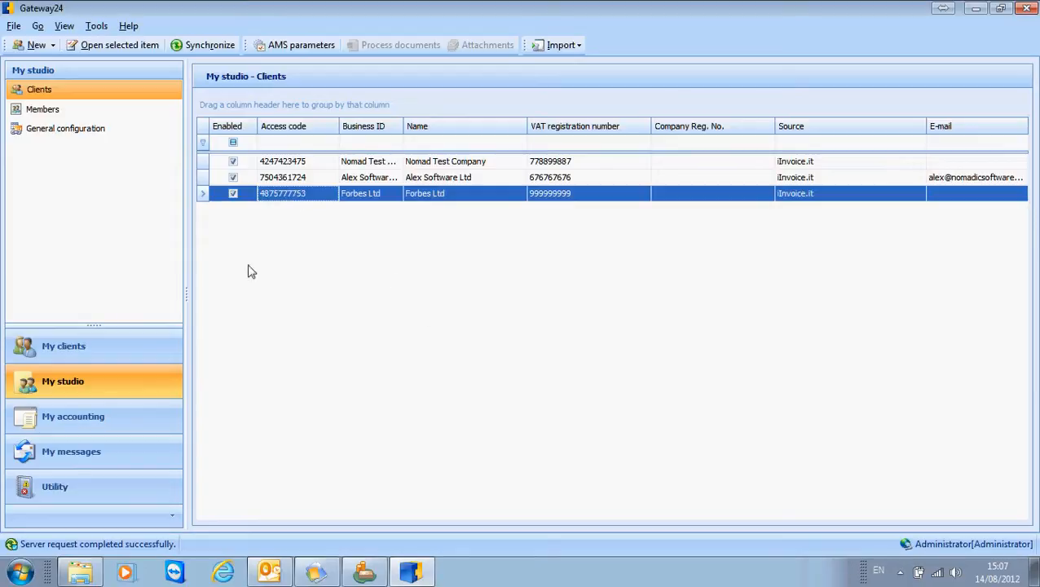
pyautogui.click(89, 424)
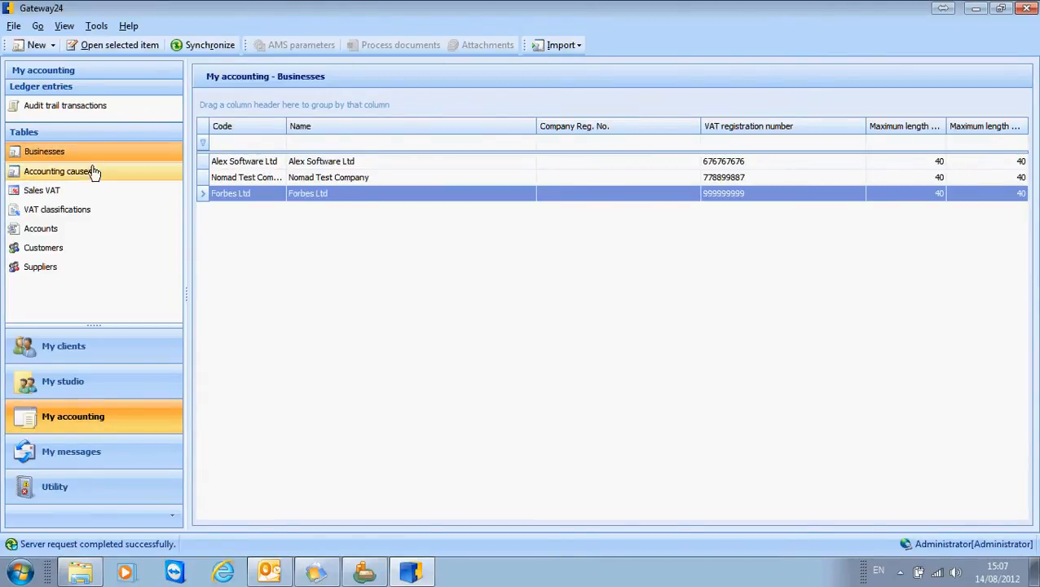
pyautogui.doubleClick(236, 194)
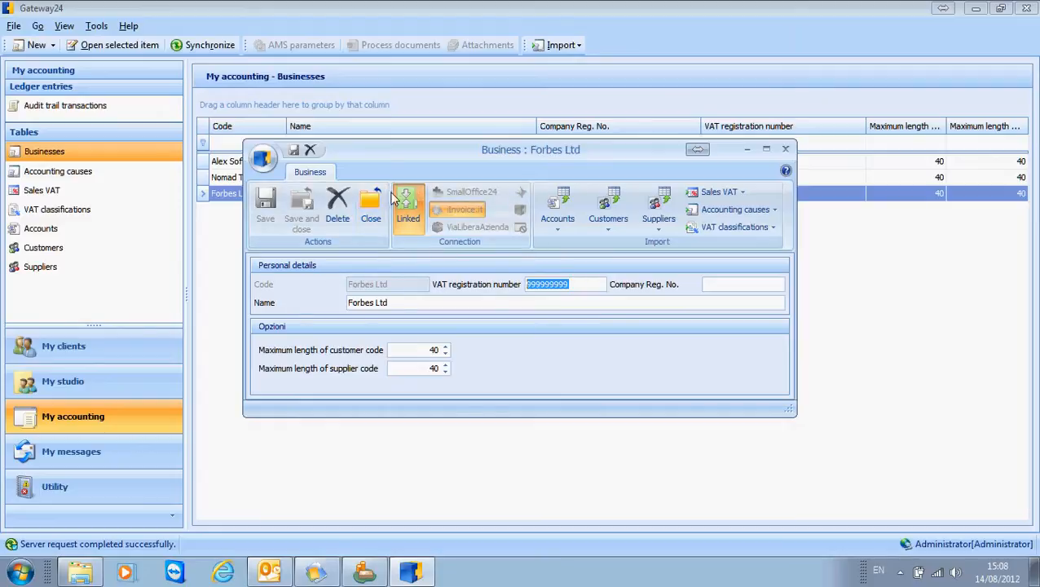
pyautogui.click(418, 234)
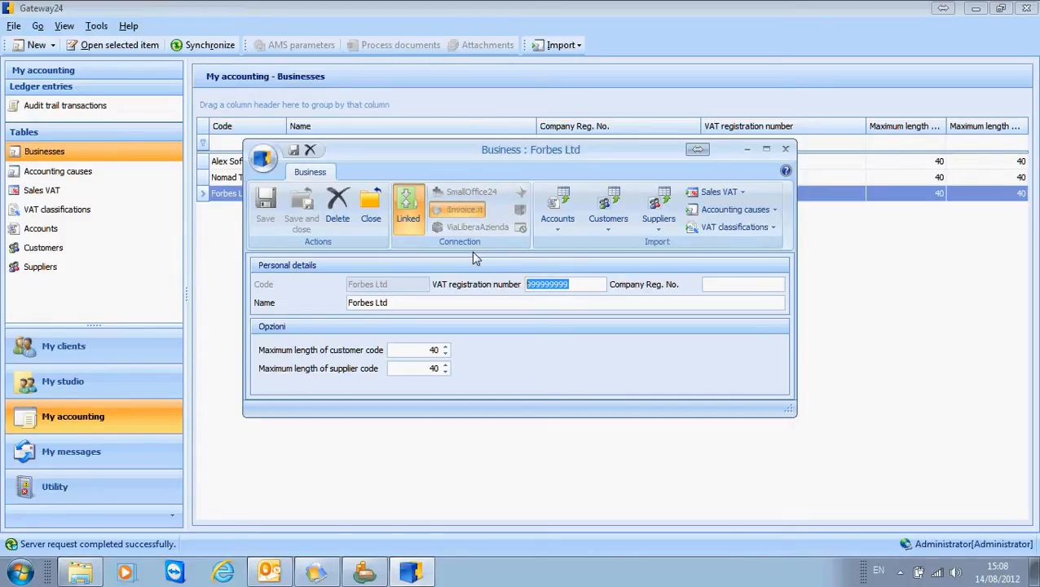
pyautogui.click(787, 149)
# Step: Open the Forbes Ltd client's AMS link options and review the document cause and accounting cause mappings
pyautogui.click(95, 388)
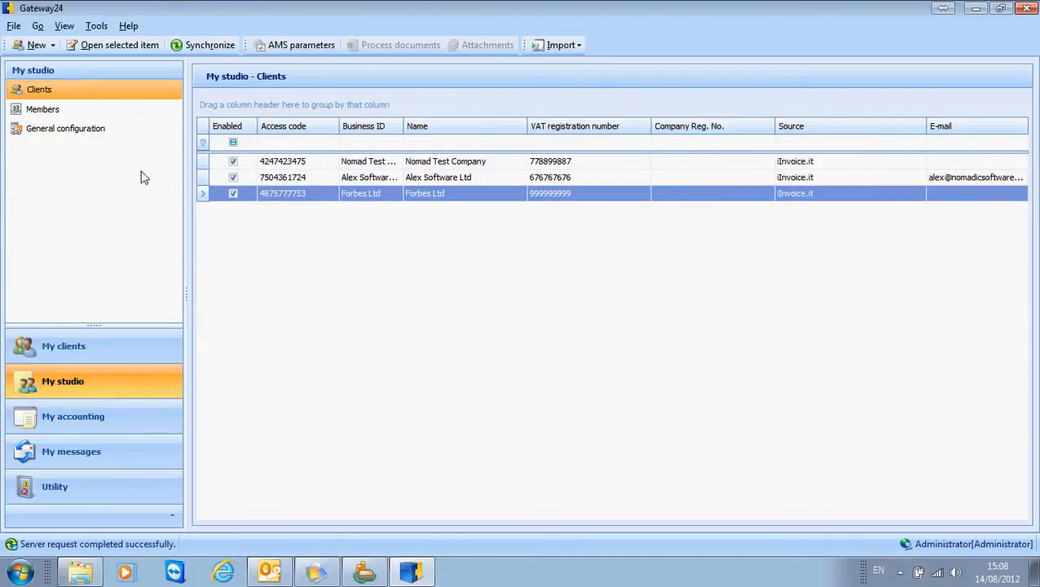
pyautogui.doubleClick(353, 196)
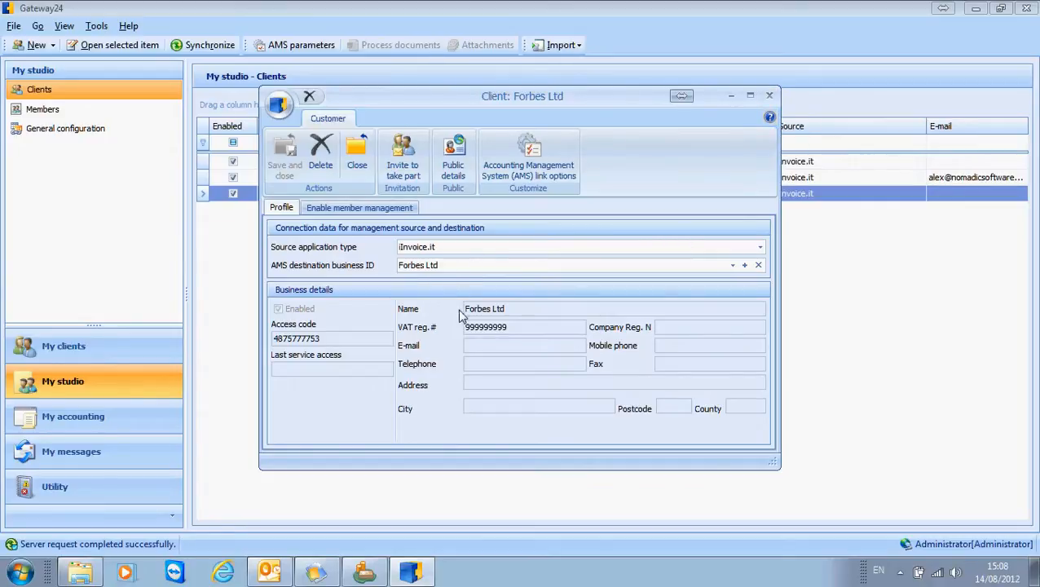
pyautogui.click(561, 171)
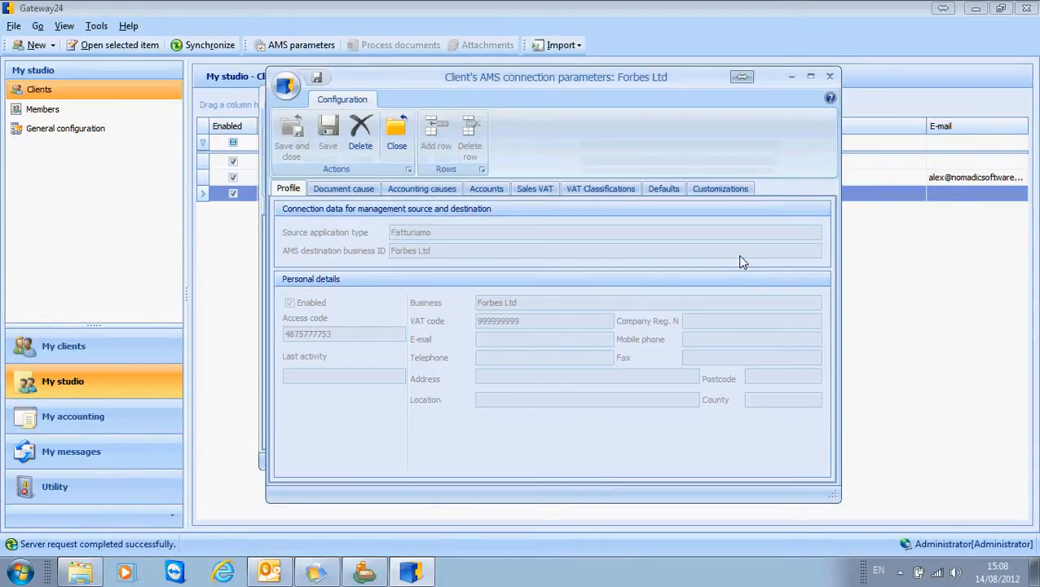
pyautogui.click(362, 192)
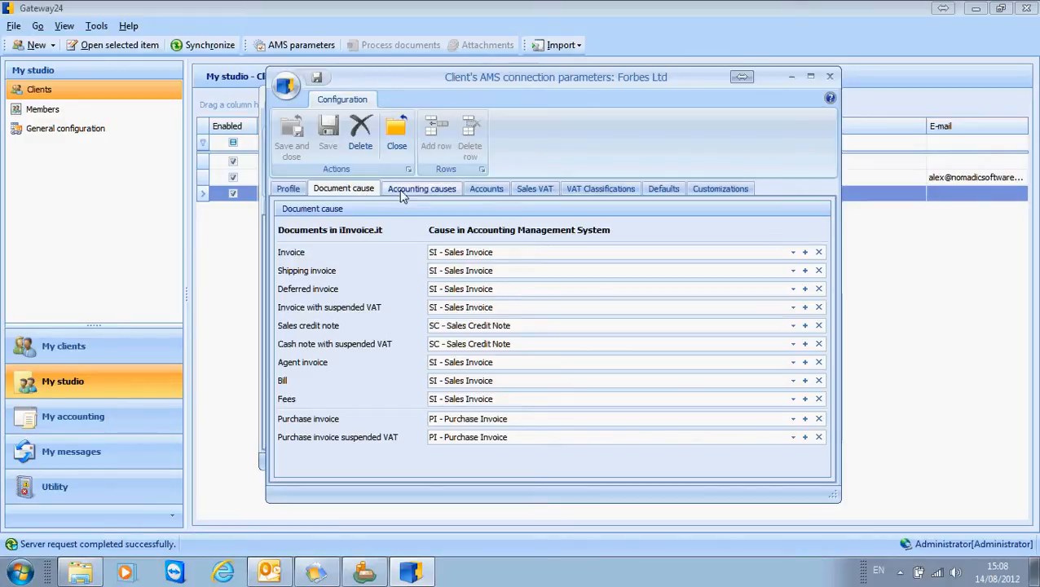
pyautogui.click(401, 192)
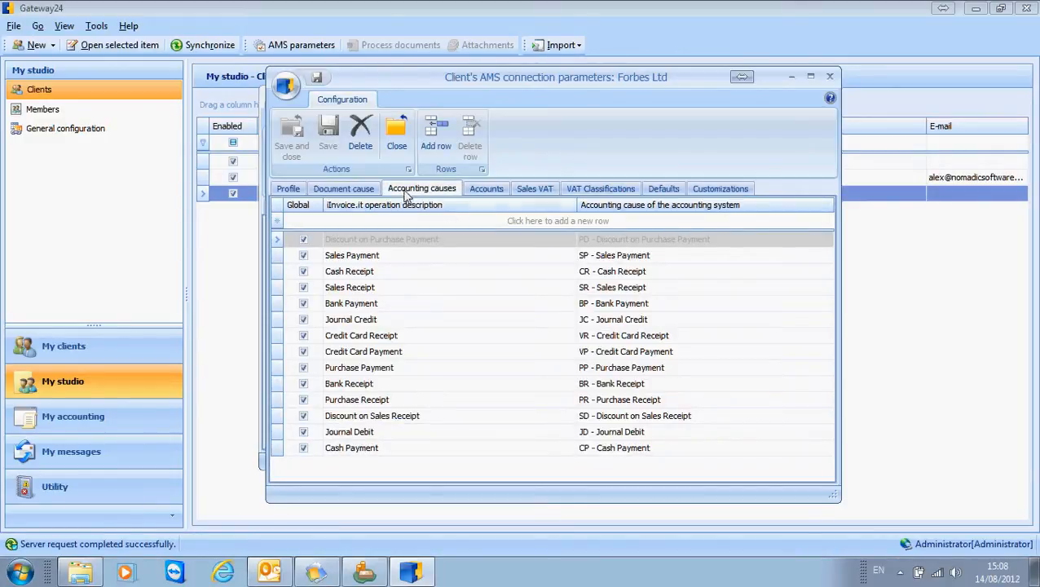
pyautogui.click(619, 257)
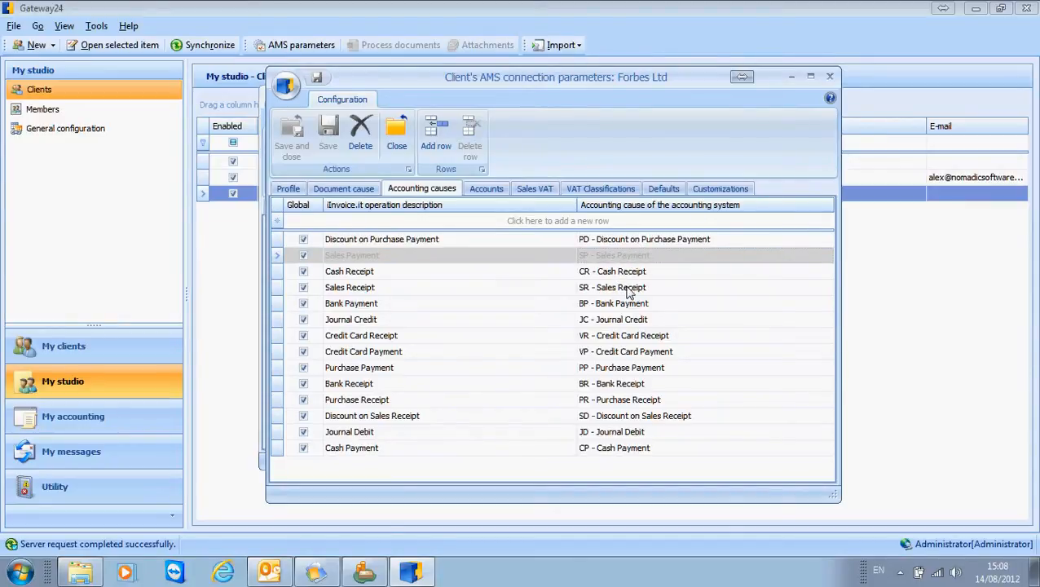
pyautogui.click(618, 275)
pyautogui.click(627, 291)
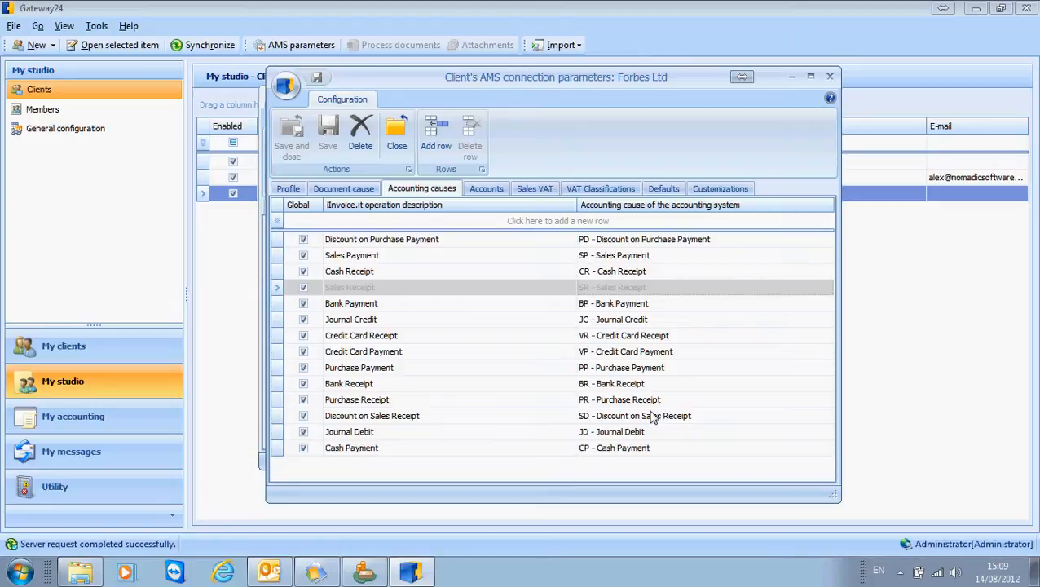
# Step: Review the account, sales VAT and VAT classification mappings for Forbes Ltd, and close the client record
pyautogui.click(489, 192)
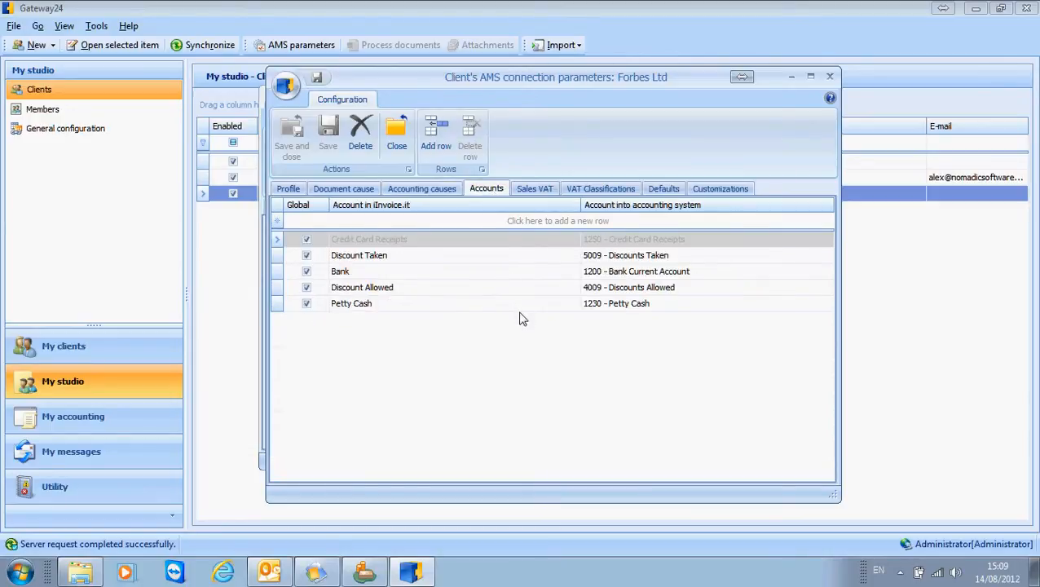
pyautogui.click(389, 256)
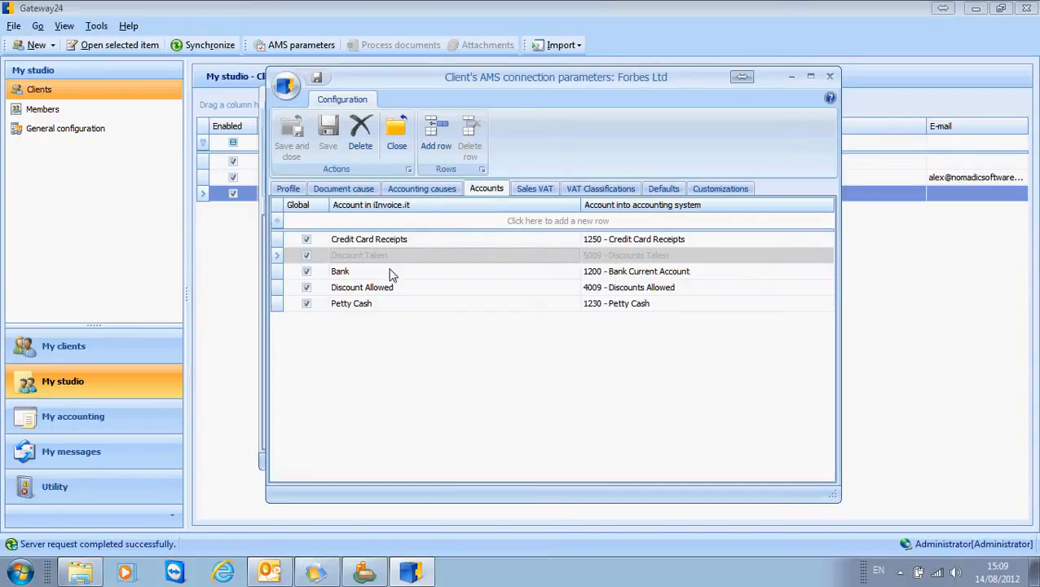
pyautogui.click(390, 273)
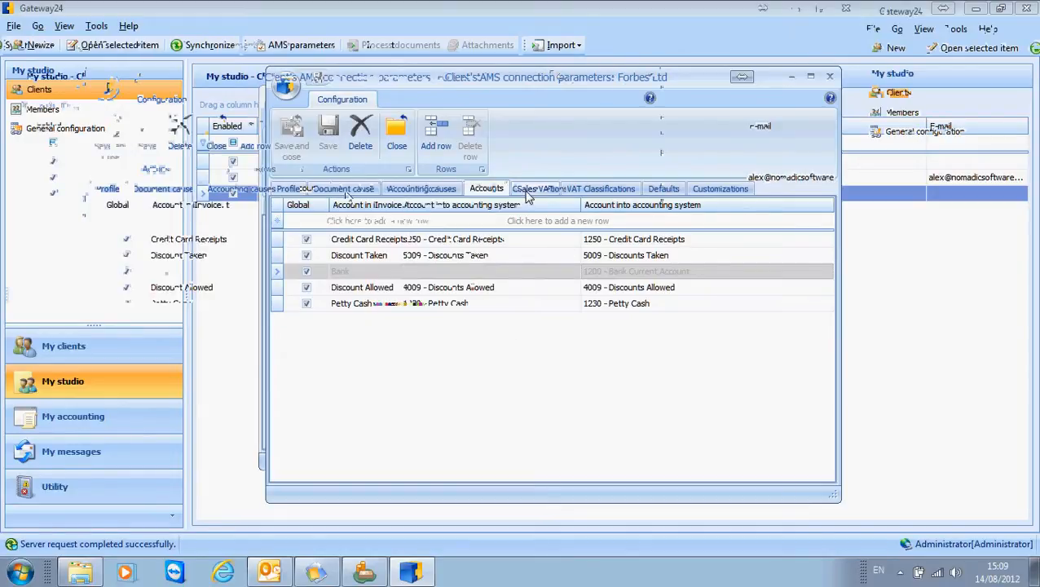
pyautogui.click(528, 190)
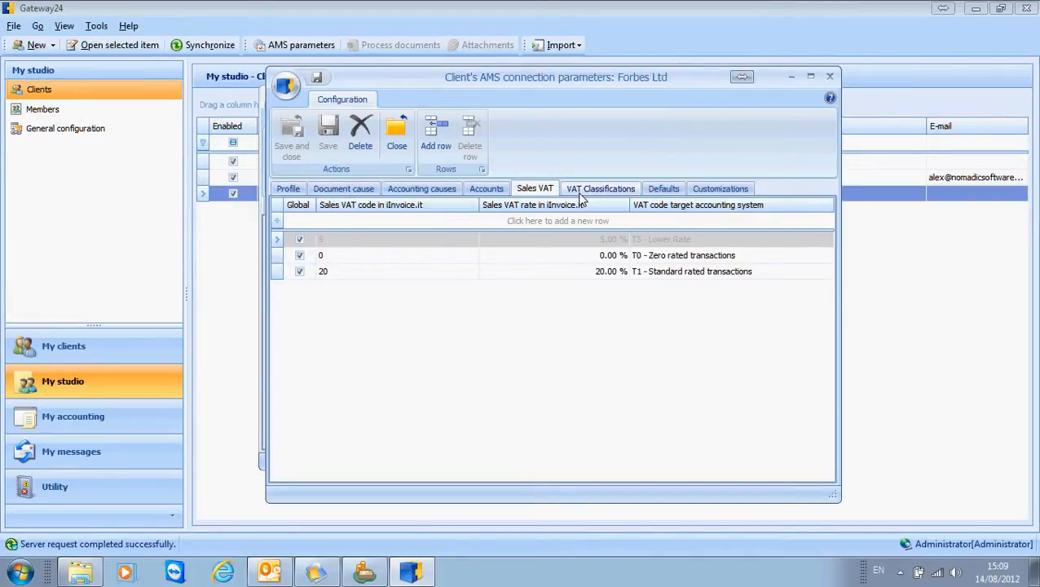
pyautogui.click(582, 195)
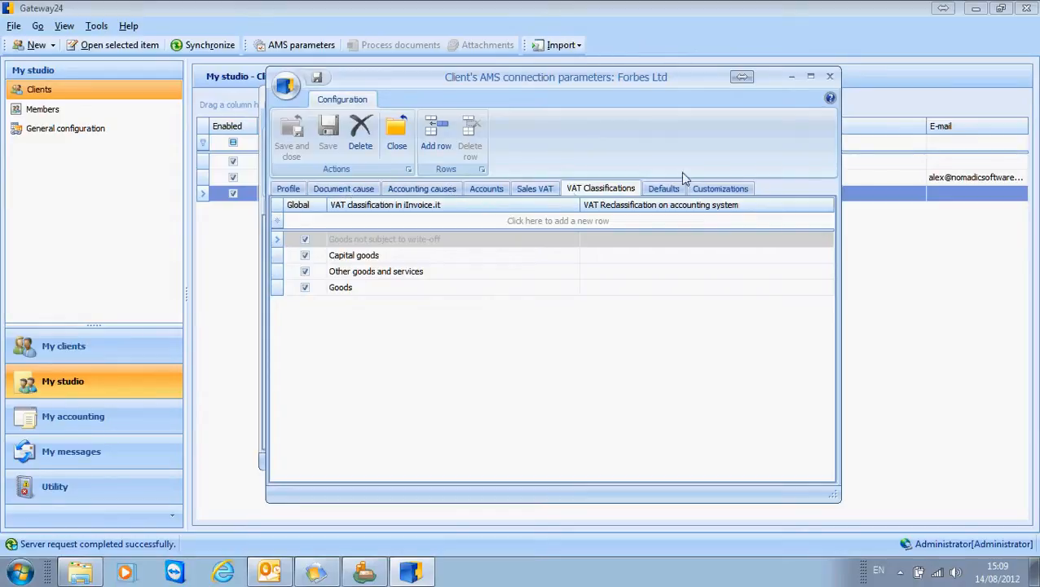
pyautogui.click(830, 79)
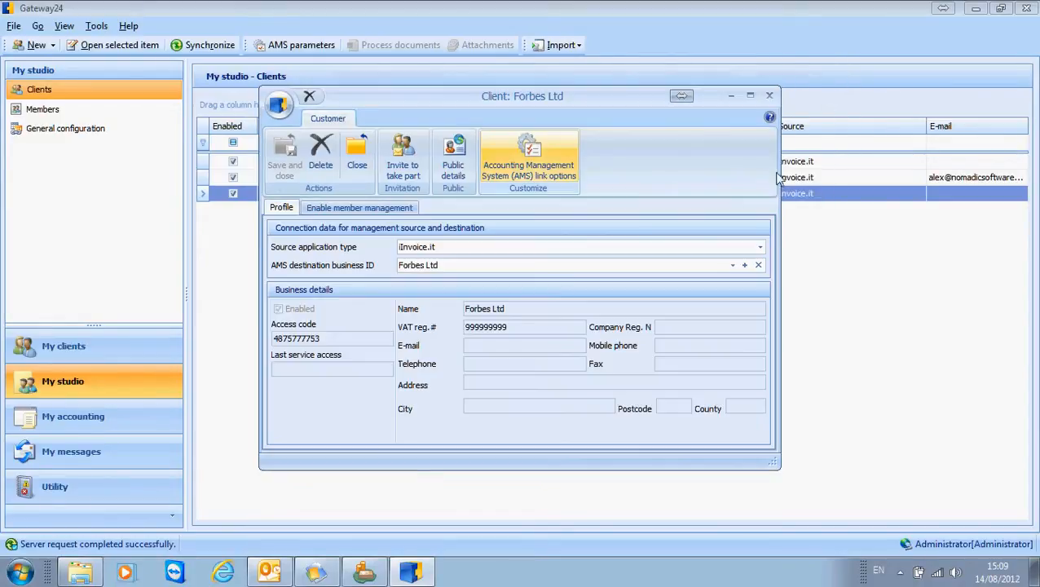
pyautogui.click(767, 98)
# Step: Examine the studio's general iInvoice.it configuration, covering causes, accounts, sales VAT and VAT classifications, and close it
pyautogui.click(81, 129)
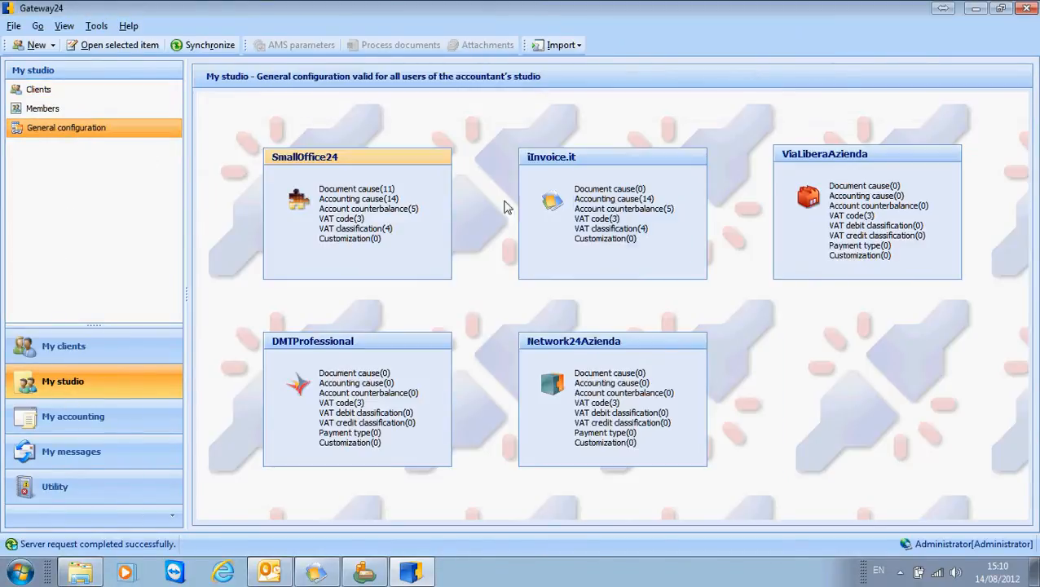
pyautogui.doubleClick(628, 204)
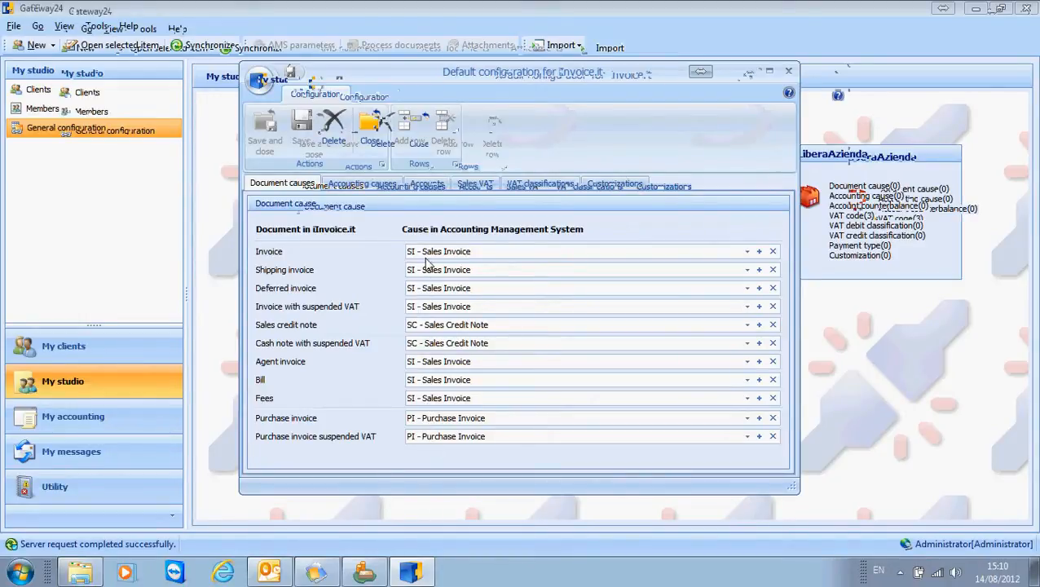
pyautogui.click(379, 185)
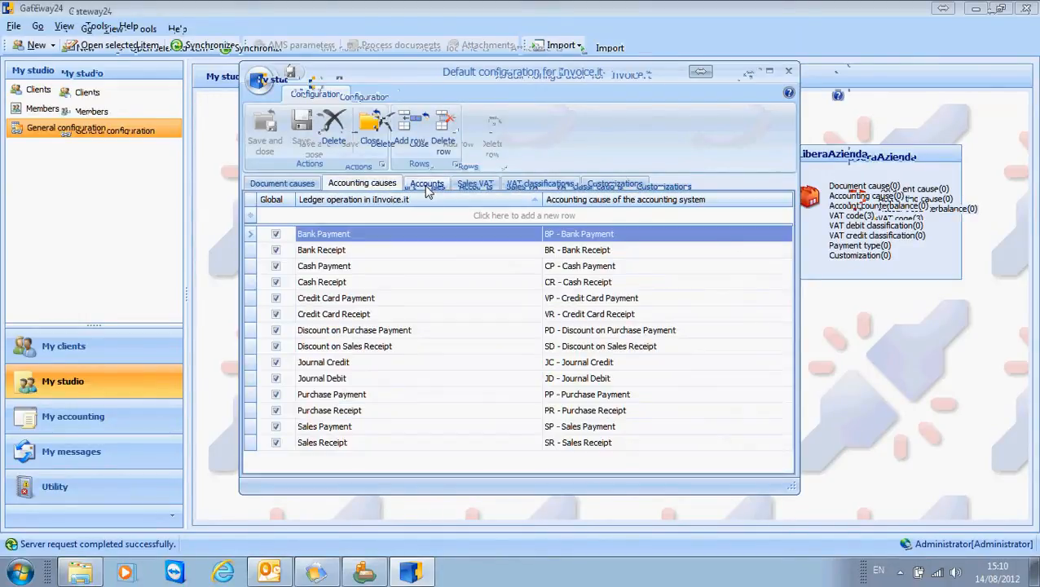
pyautogui.click(427, 184)
pyautogui.click(469, 183)
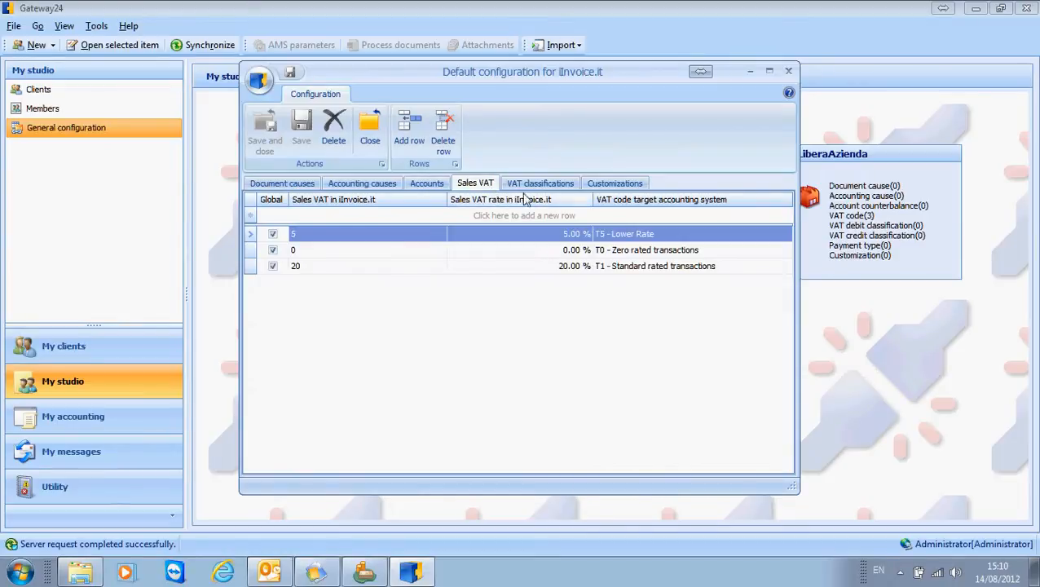
pyautogui.click(530, 185)
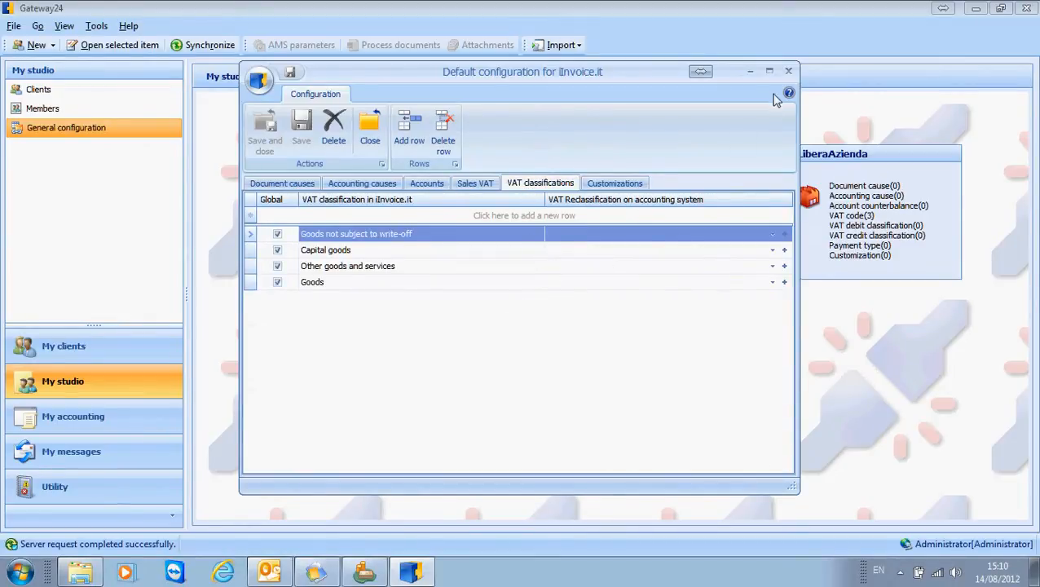
pyautogui.click(787, 71)
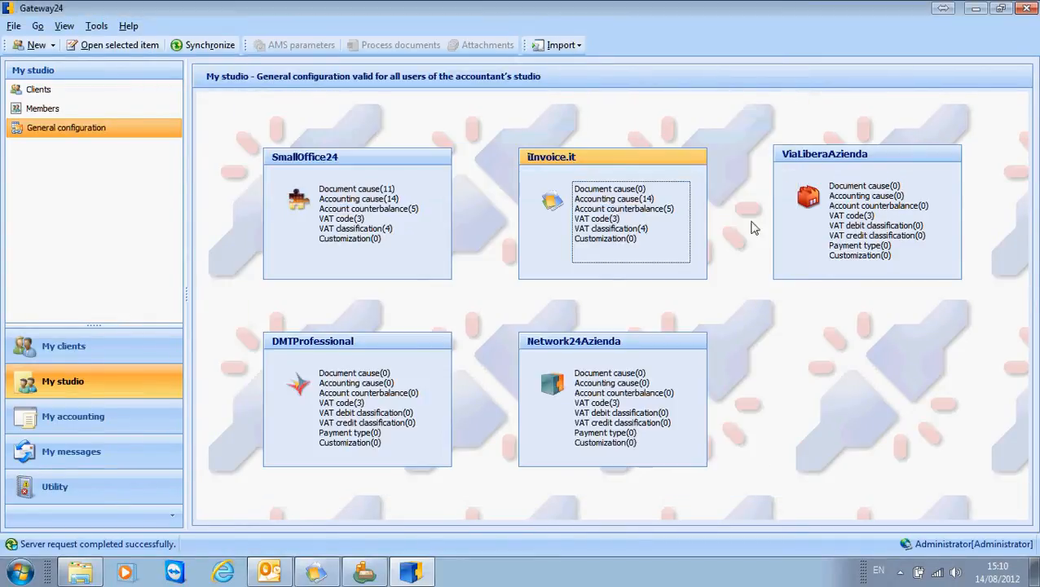
# Step: Reopen the AMS parameters of the Forbes Ltd client and compare its mappings with the general configuration
pyautogui.click(41, 88)
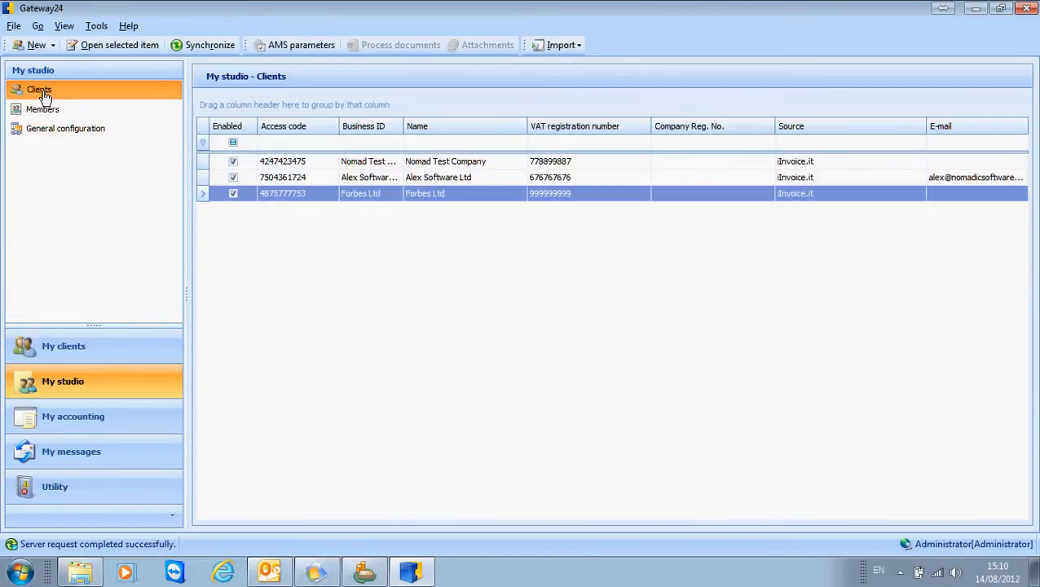
pyautogui.click(307, 46)
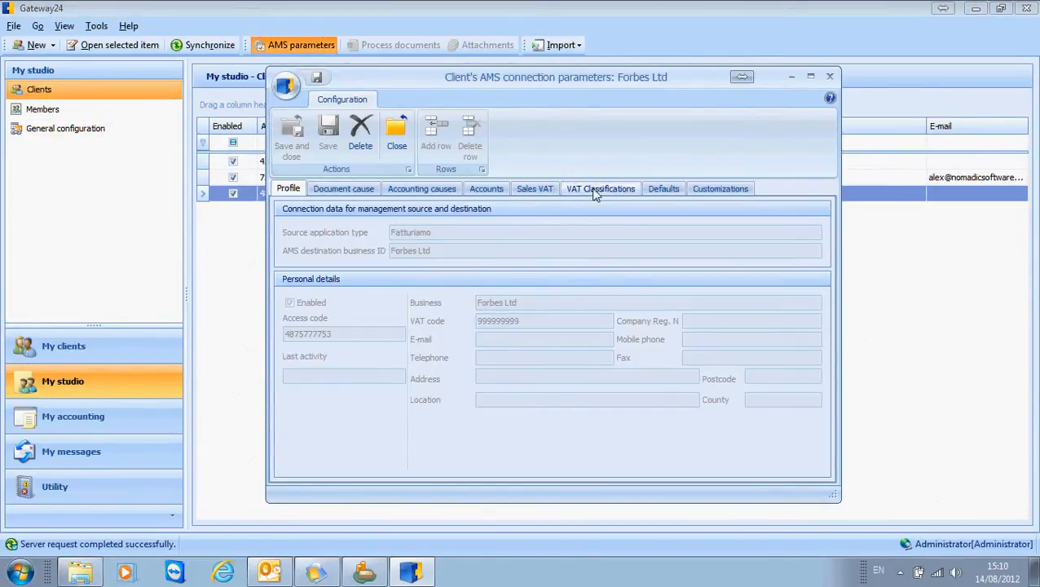
pyautogui.click(418, 192)
pyautogui.click(495, 193)
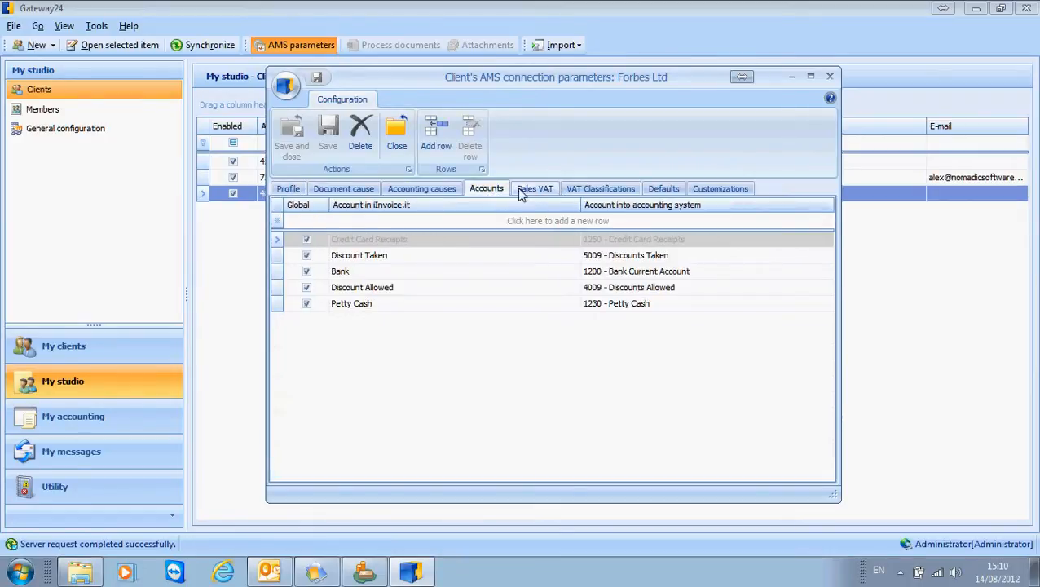
pyautogui.click(531, 191)
pyautogui.click(583, 192)
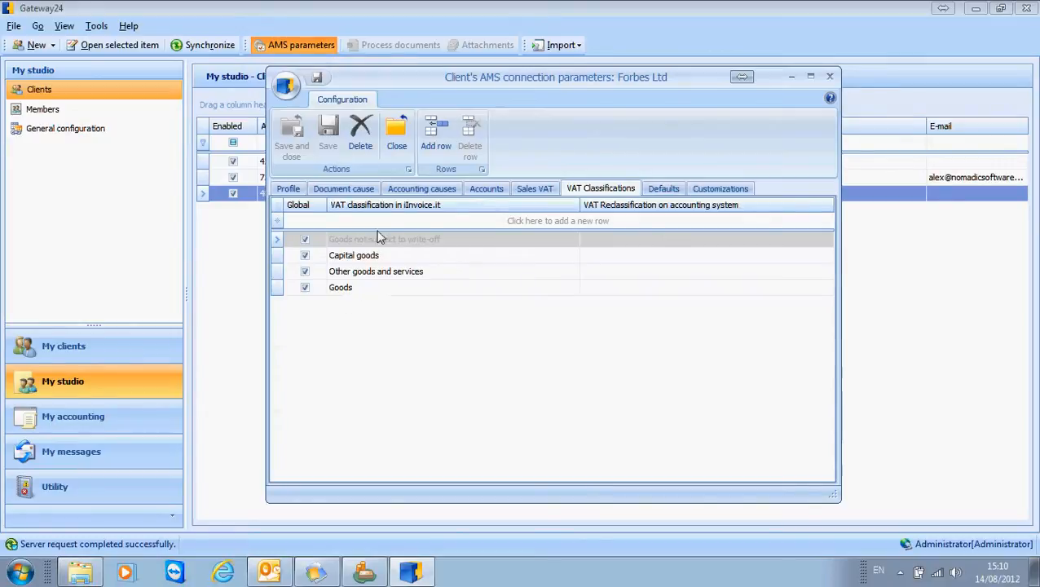
# Step: Add a Forbes Ltd account mapping from the iInvoice.it account Test to TEST23 - TEST Account, and save it
pyautogui.click(495, 189)
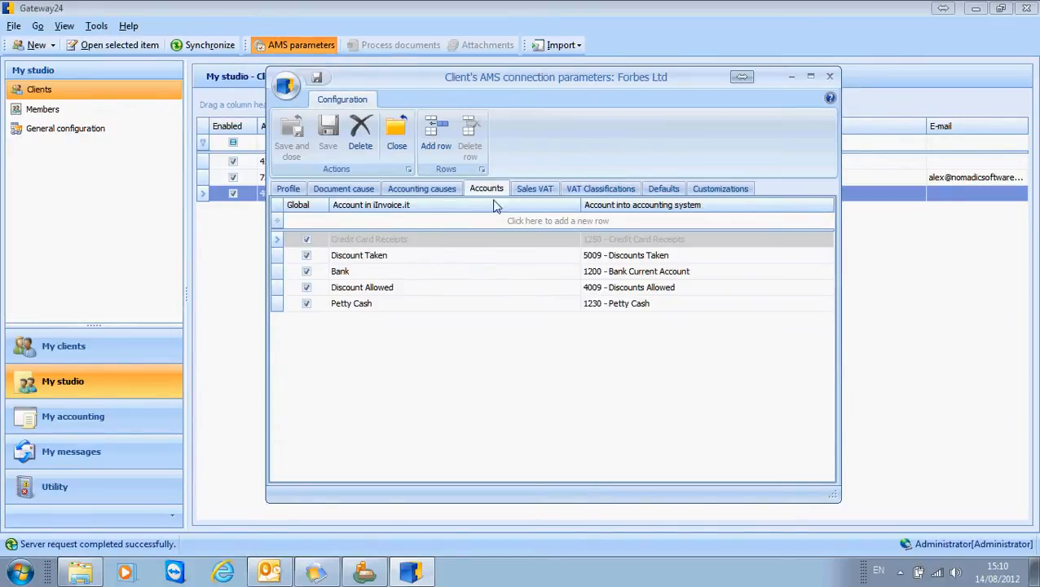
pyautogui.click(400, 307)
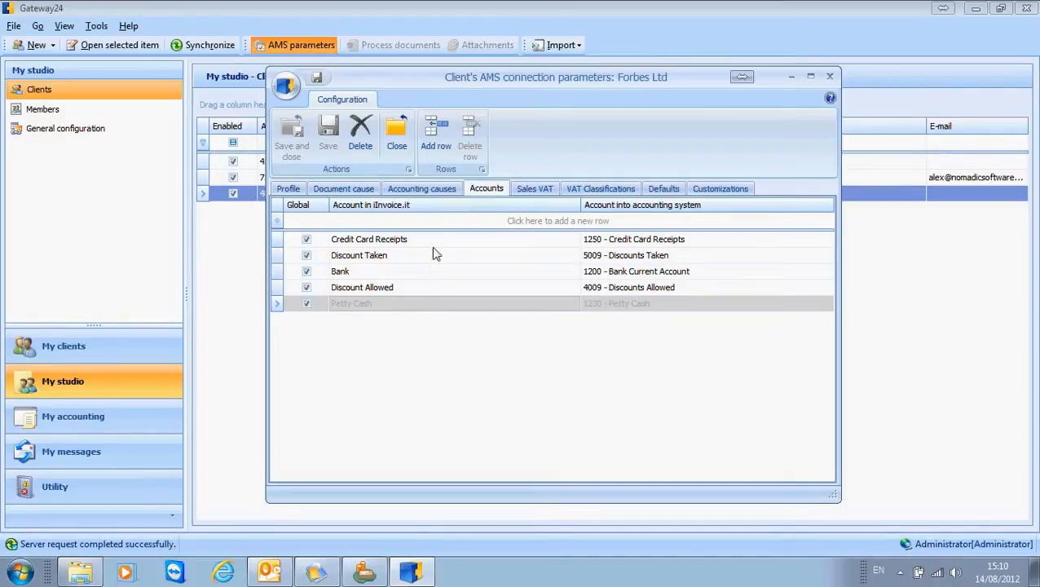
pyautogui.click(445, 146)
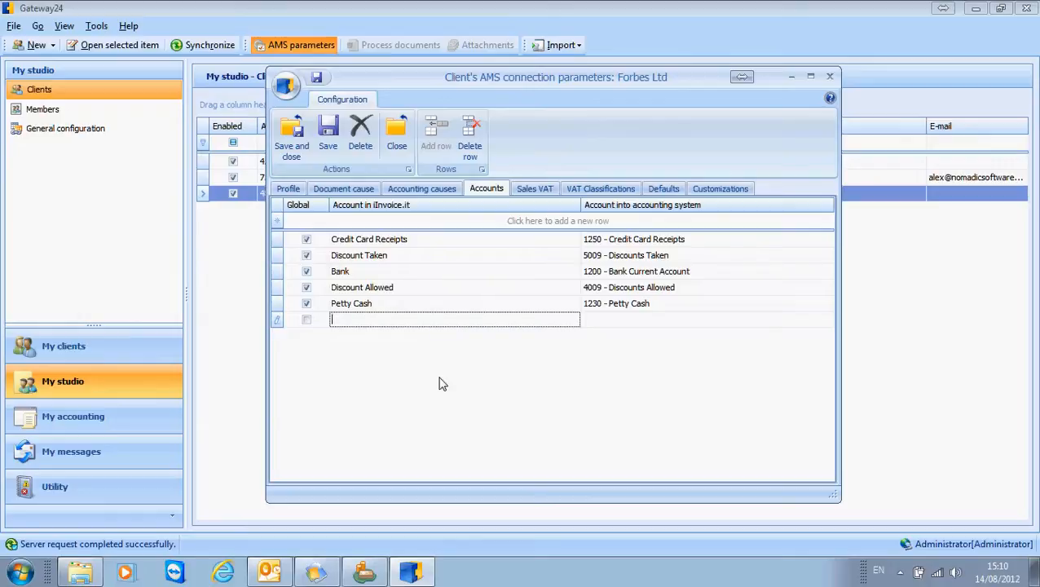
pyautogui.write('Test')
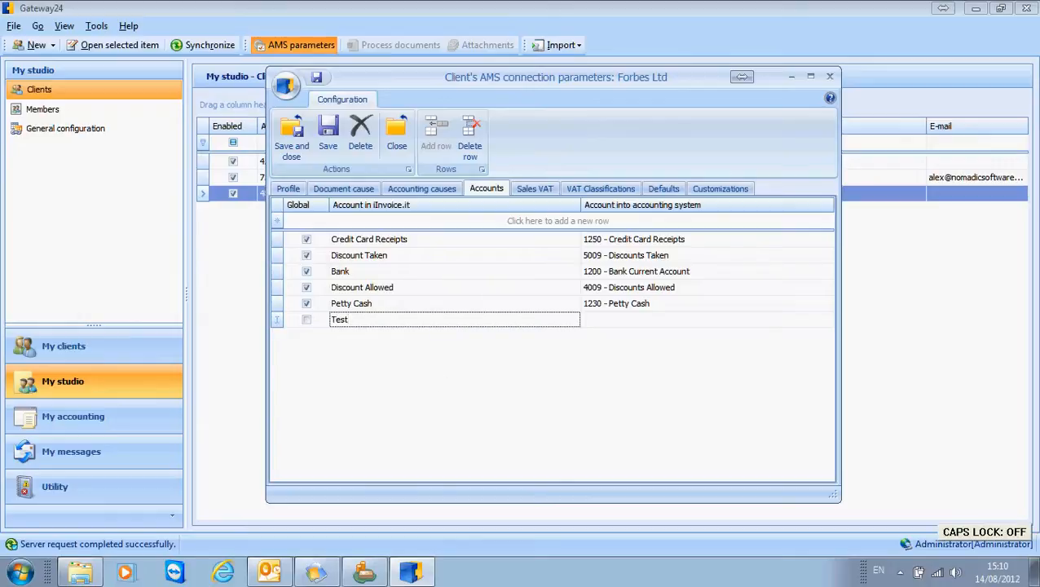
pyautogui.press('Tab')
pyautogui.click(814, 321)
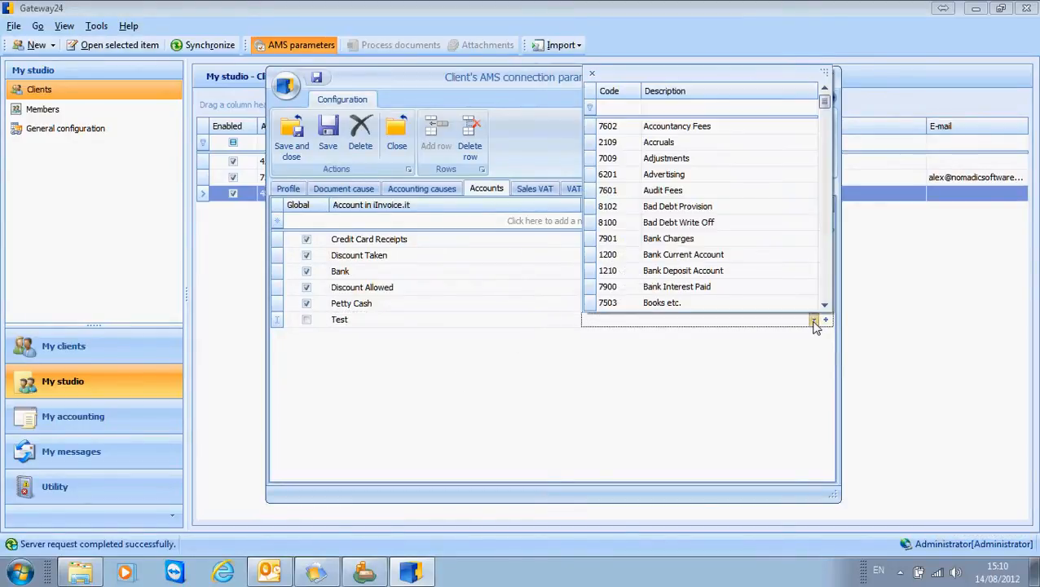
pyautogui.click(621, 109)
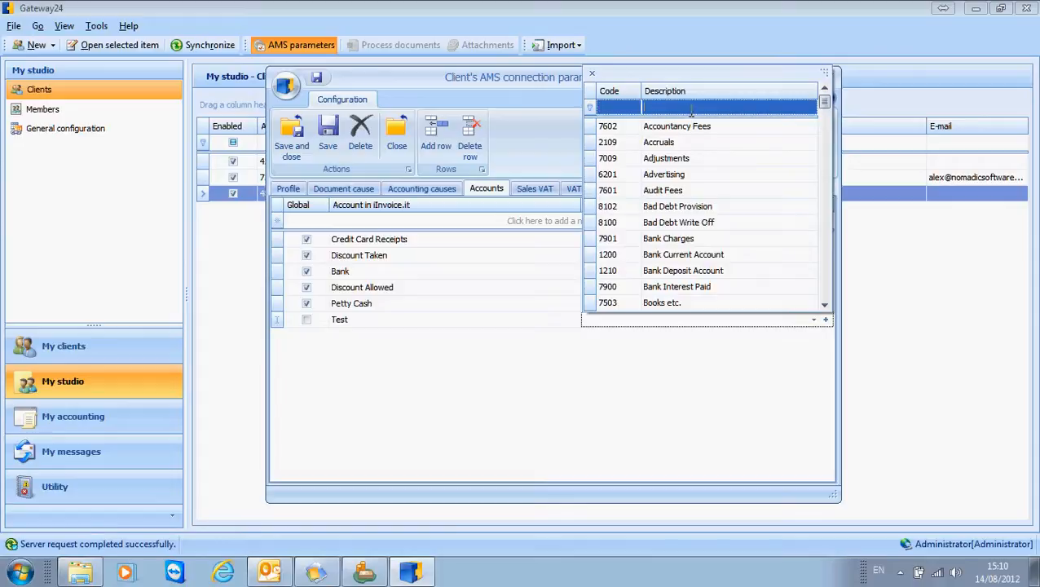
pyautogui.write('test')
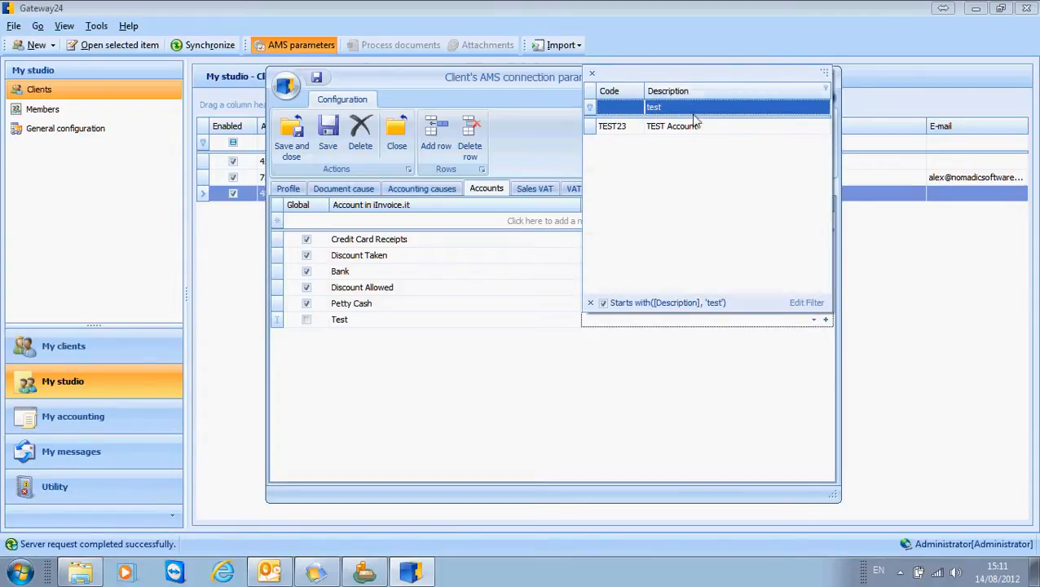
pyautogui.click(619, 128)
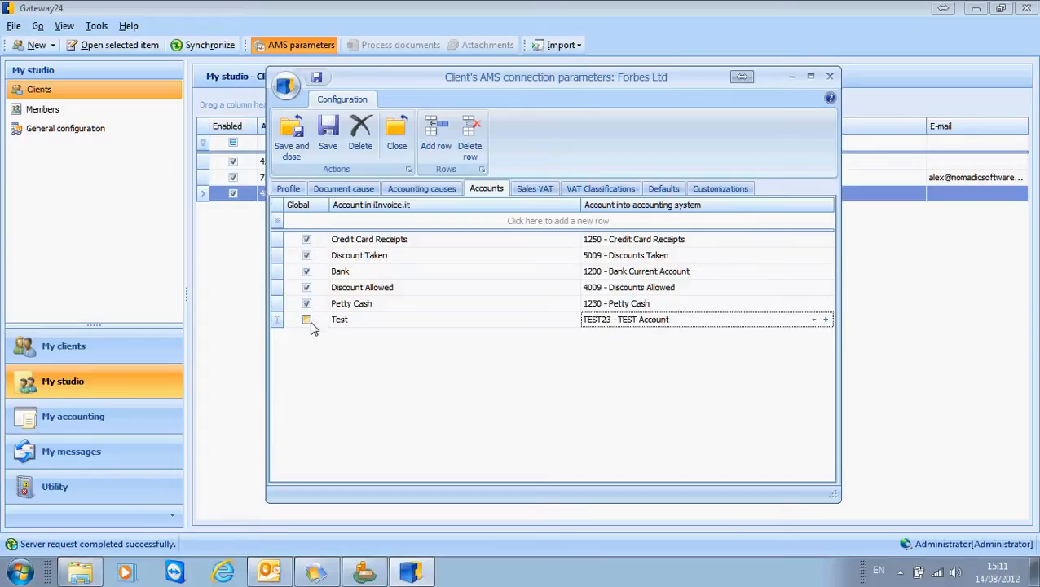
pyautogui.click(328, 139)
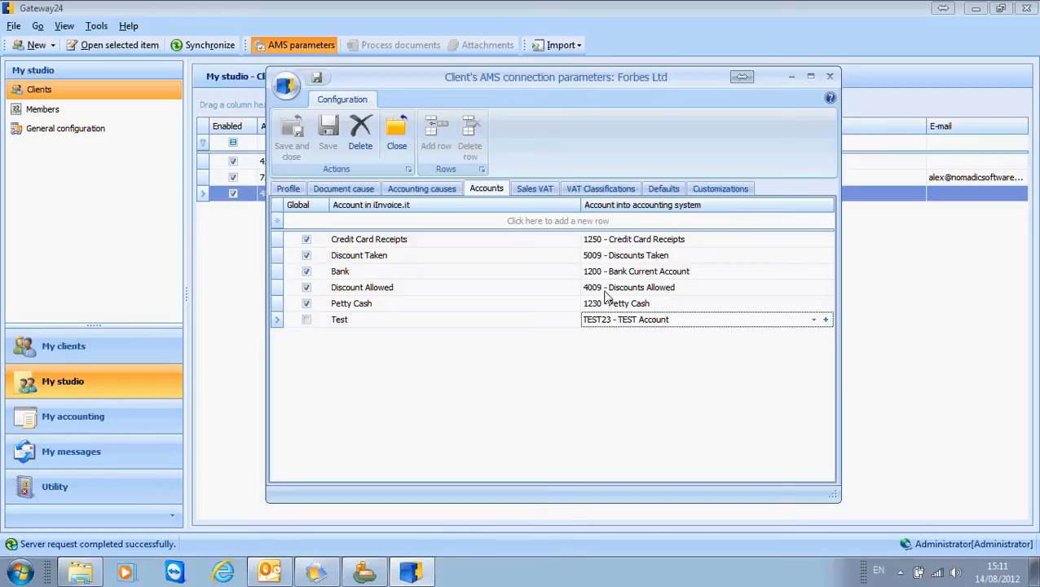
# Step: Review the default accounts for Forbes Ltd, including the choices available for the purchase and sales accounts
pyautogui.click(669, 191)
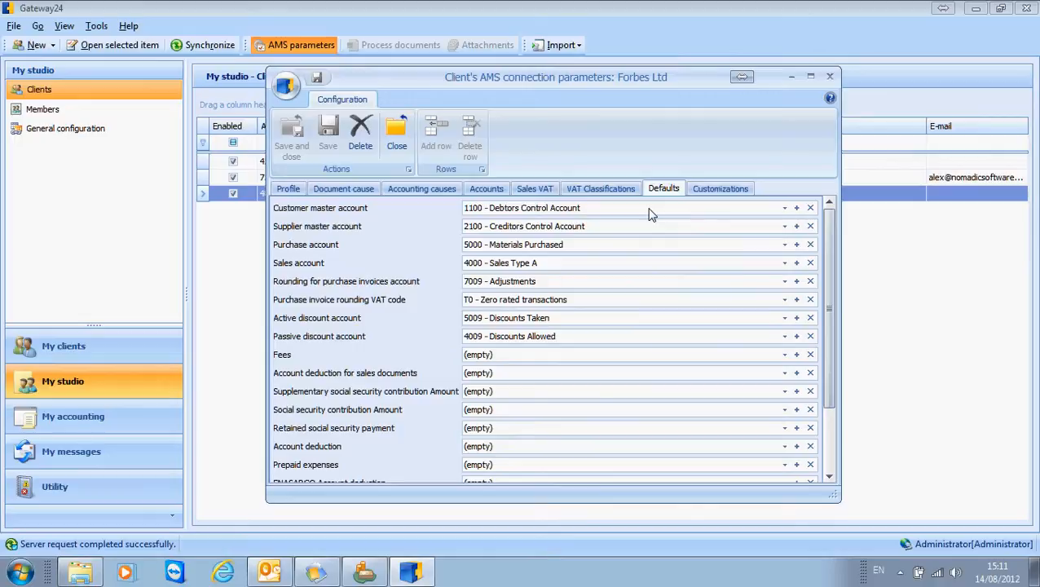
pyautogui.click(785, 245)
pyautogui.click(785, 246)
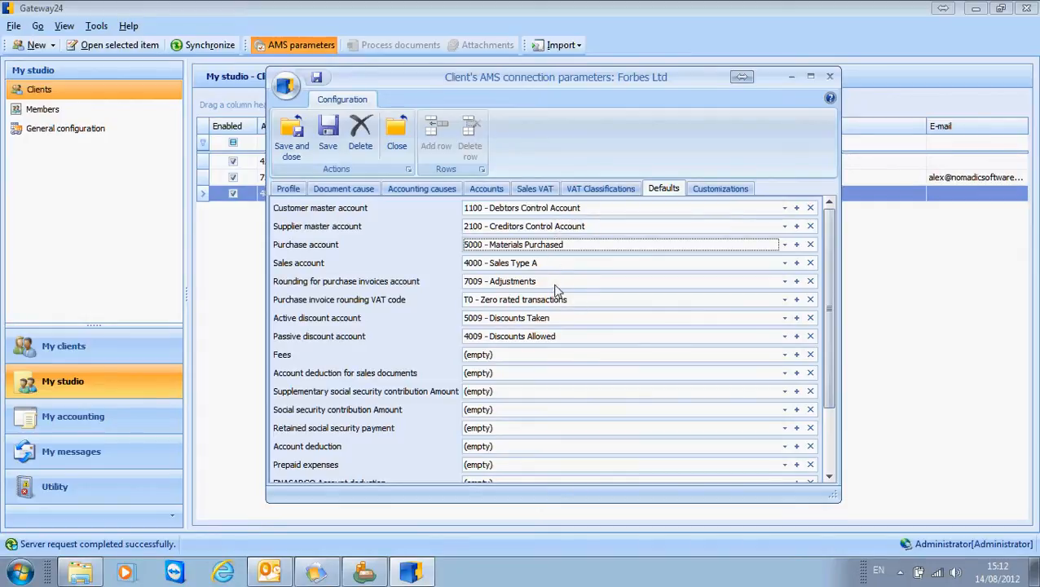
pyautogui.click(511, 264)
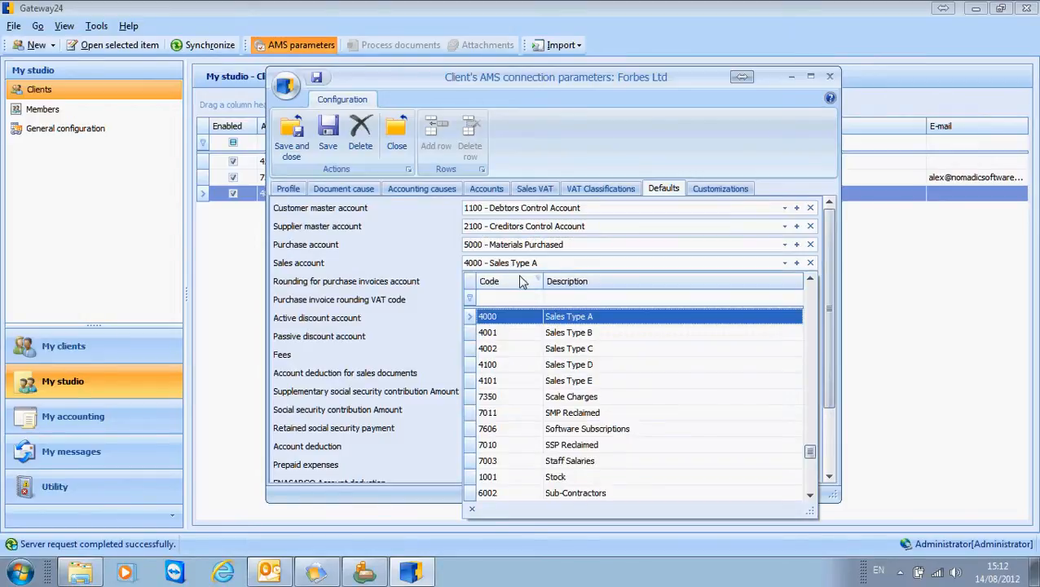
pyautogui.click(515, 264)
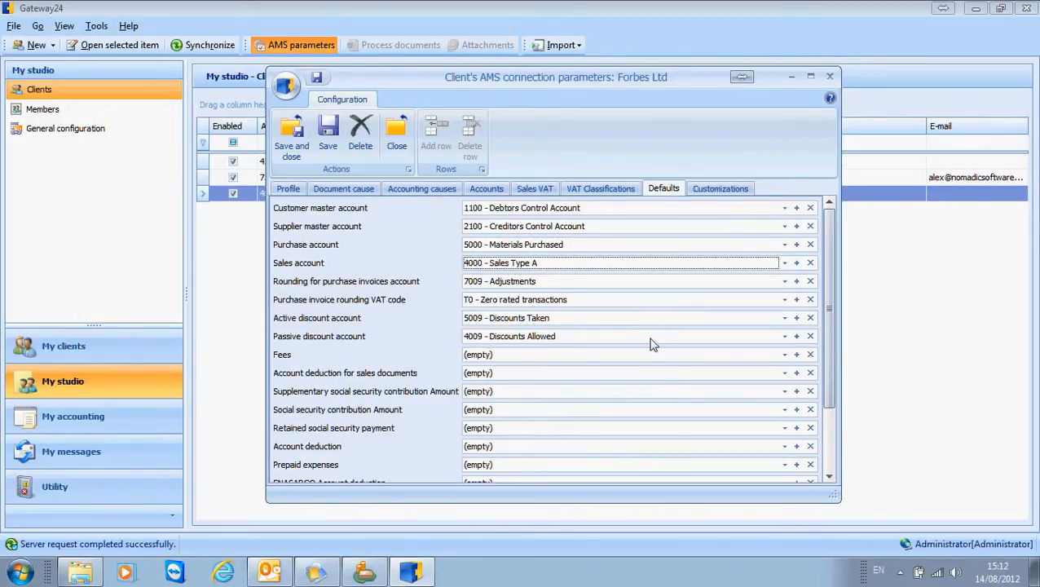